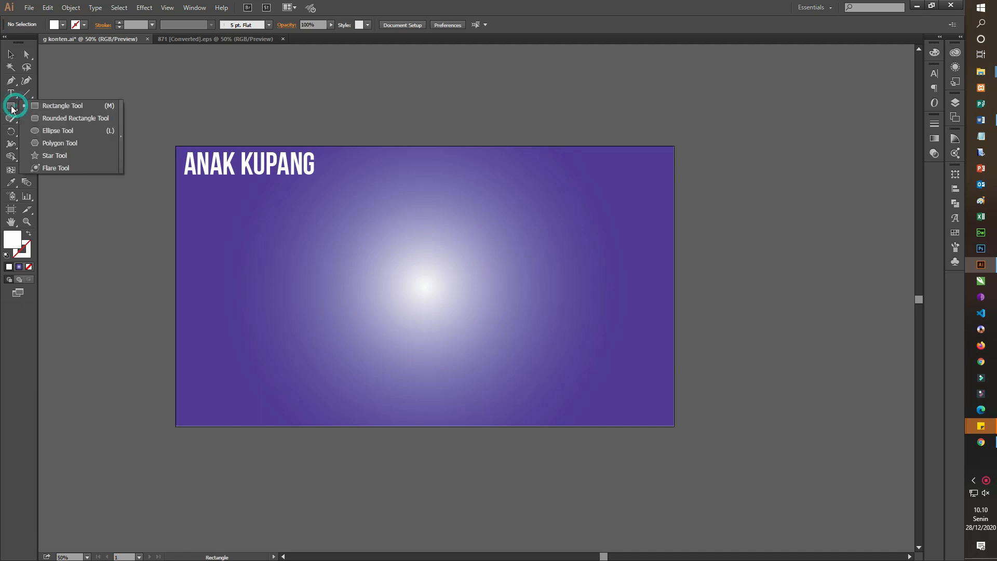
# Create a white circle 300 px wide and 300 px high with the Ellipse tool
pyautogui.click(59, 130)
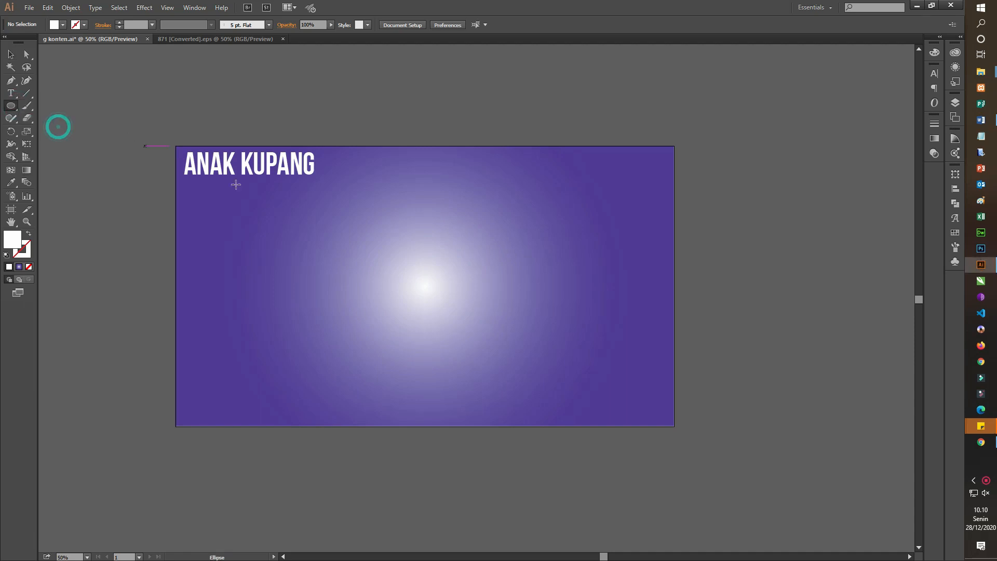
pyautogui.click(590, 272)
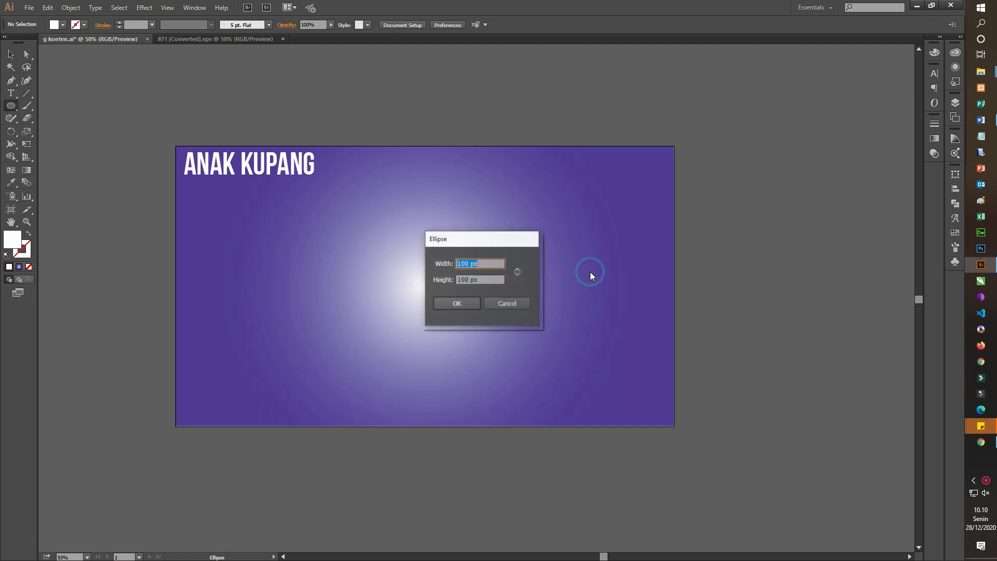
pyautogui.doubleClick(459, 263)
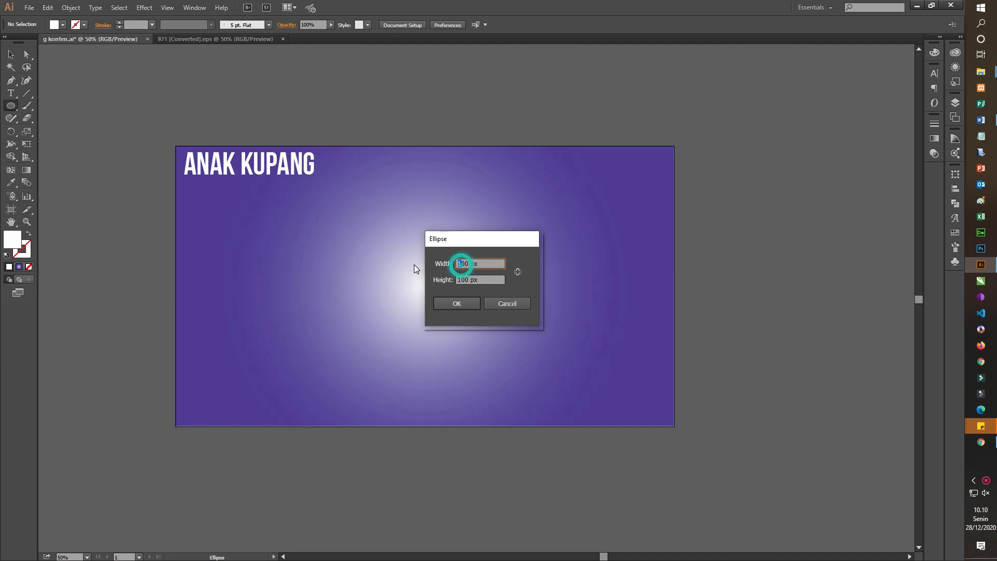
pyautogui.write('3000')
pyautogui.press('BackSpace')
pyautogui.moveTo(457, 279); pyautogui.dragTo(462, 279)
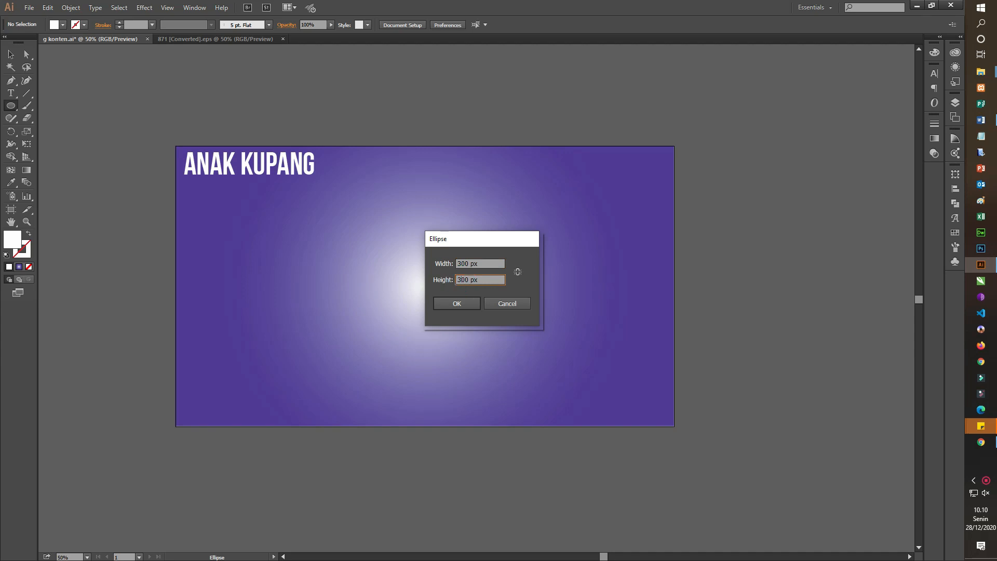
pyautogui.click(466, 307)
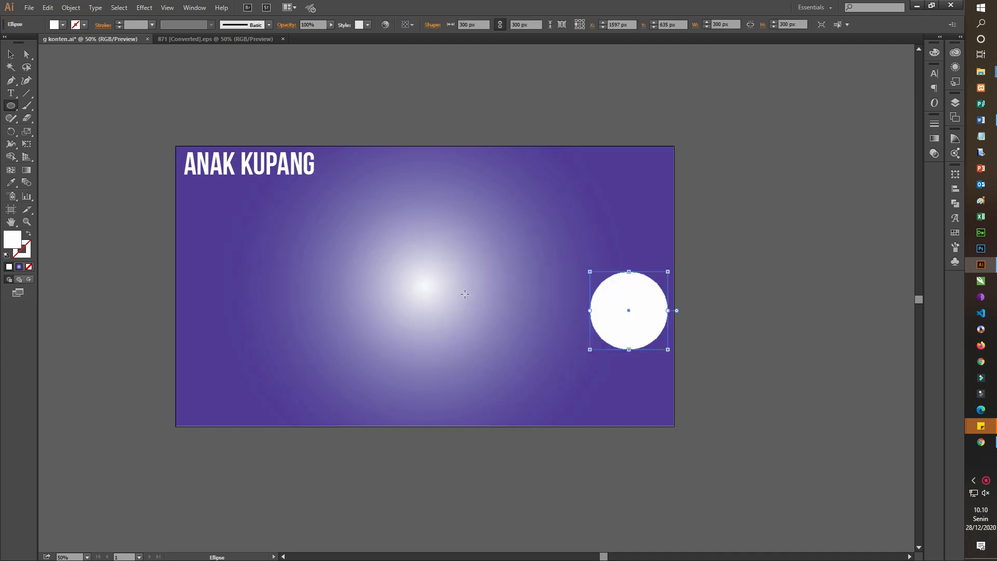
# Enlarge the circle to about 752 px in diameter and position it around the middle of the artboard
pyautogui.click(10, 55)
pyautogui.moveTo(668, 350); pyautogui.dragTo(453, 317)
pyautogui.moveTo(507, 373); pyautogui.dragTo(520, 386)
pyautogui.click(774, 274)
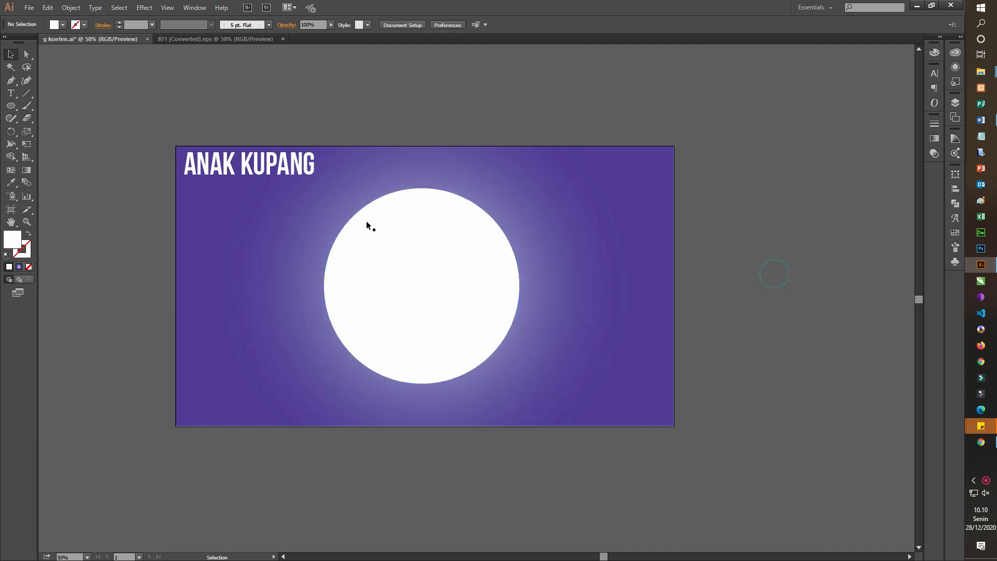
# Draw a vertical line about 1280 px long through the circle's center, extending beyond it at both ends
pyautogui.click(424, 260)
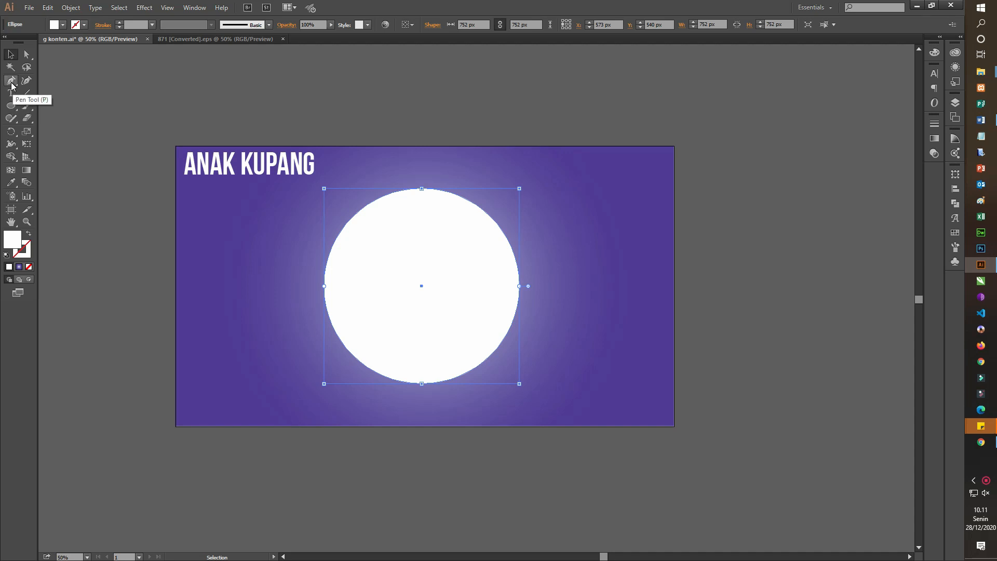
pyautogui.click(26, 93)
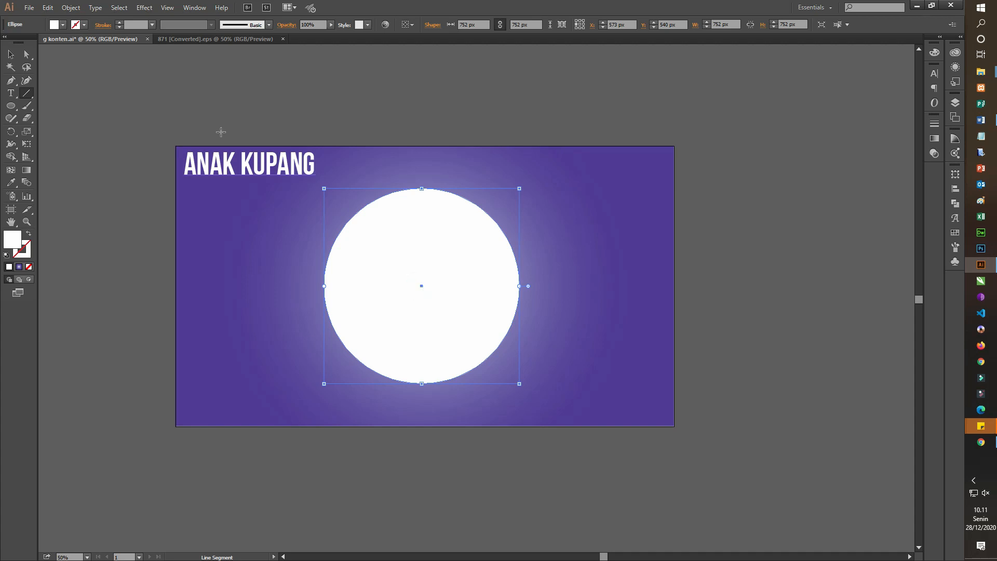
pyautogui.moveTo(422, 164); pyautogui.dragTo(421, 494)
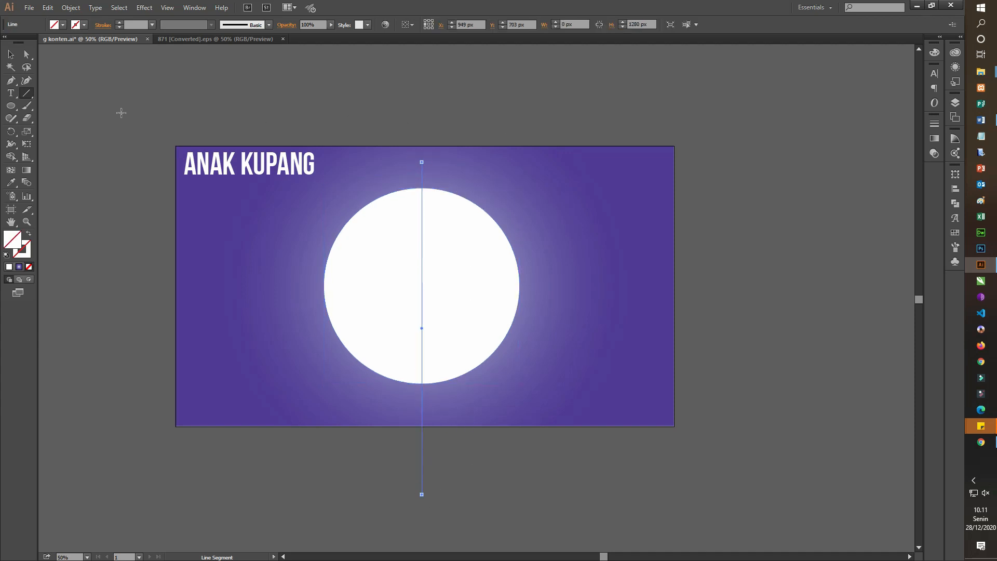
# Align the vertical centers of the line and the circle
pyautogui.click(11, 54)
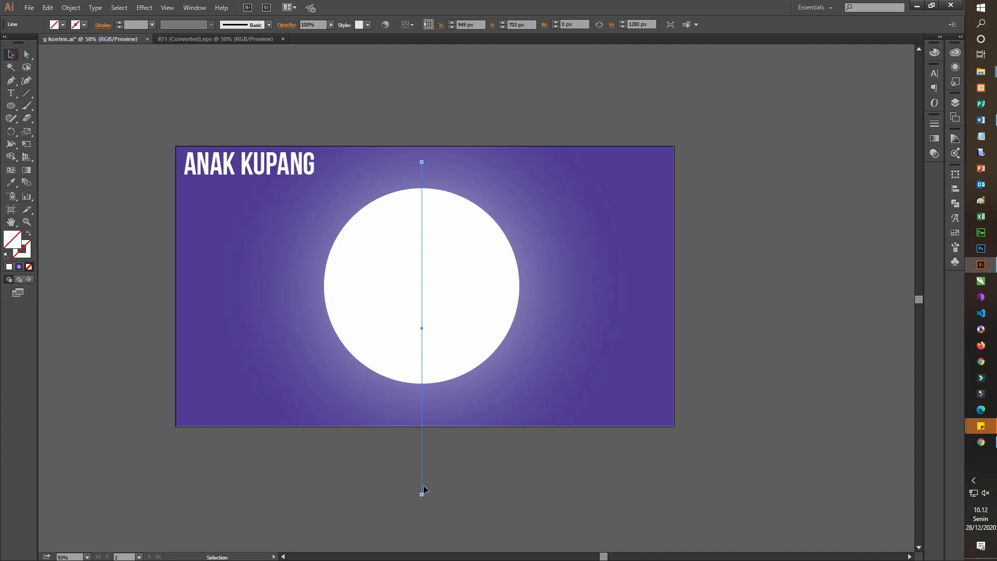
pyautogui.keyDown('shift'); pyautogui.click(452, 228); pyautogui.keyUp('shift')
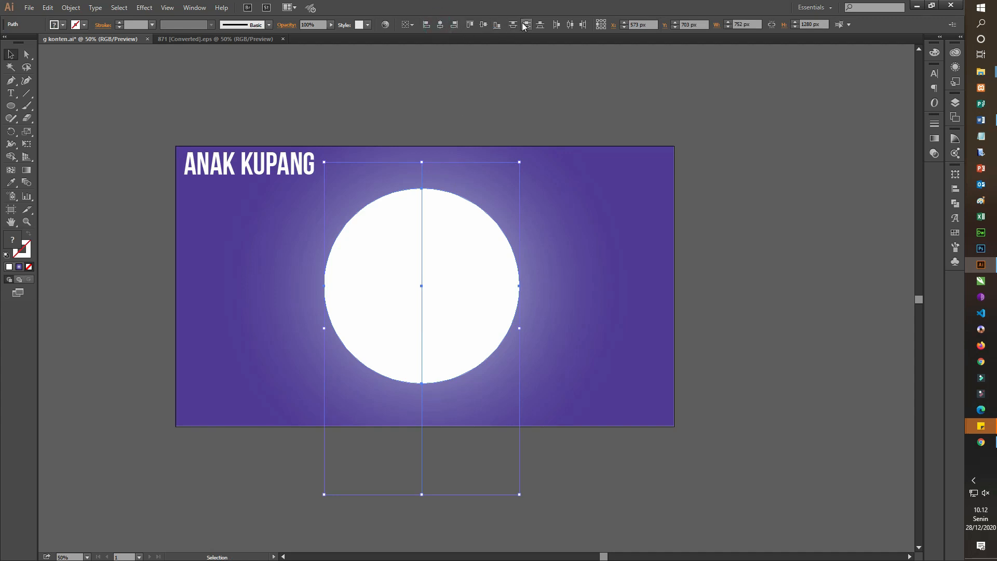
pyautogui.click(487, 24)
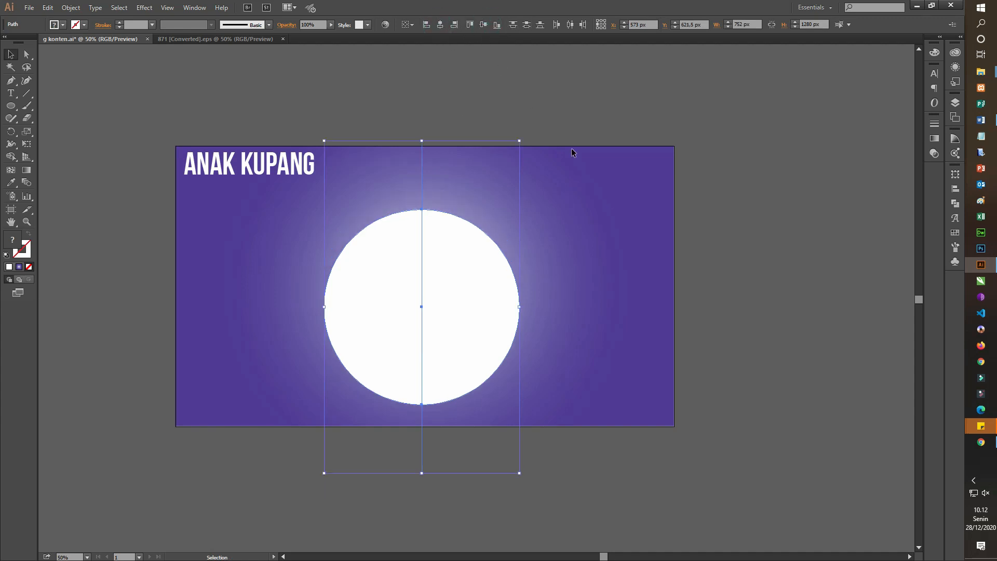
pyautogui.click(682, 275)
# Give the vertical line a 1 pt black stroke
pyautogui.click(421, 176)
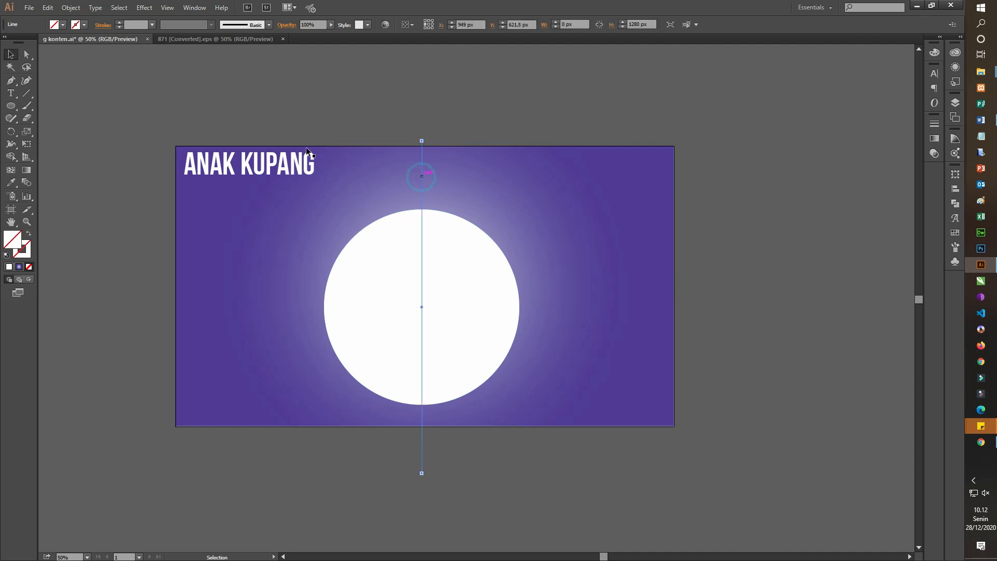
pyautogui.click(120, 22)
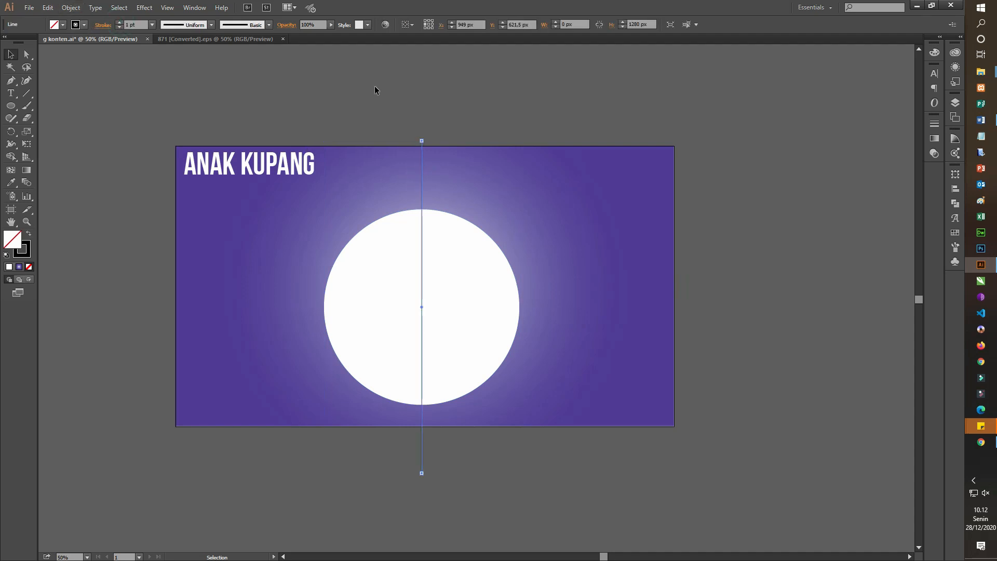
pyautogui.keyDown('shift'); pyautogui.click(459, 293); pyautogui.keyUp('shift')
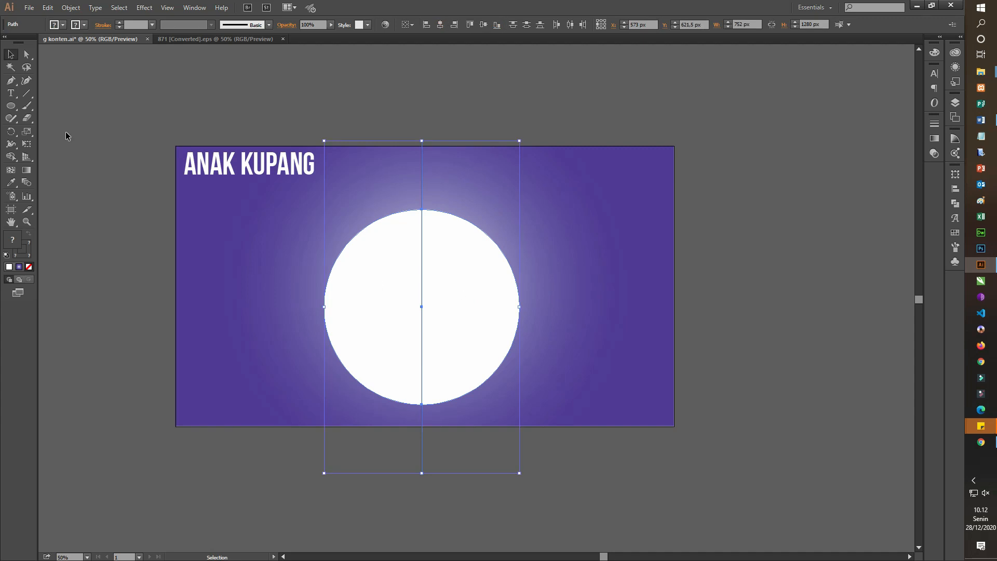
pyautogui.click(743, 220)
# Make a copy of the vertical line rotated 30° about the circle's center
pyautogui.click(422, 181)
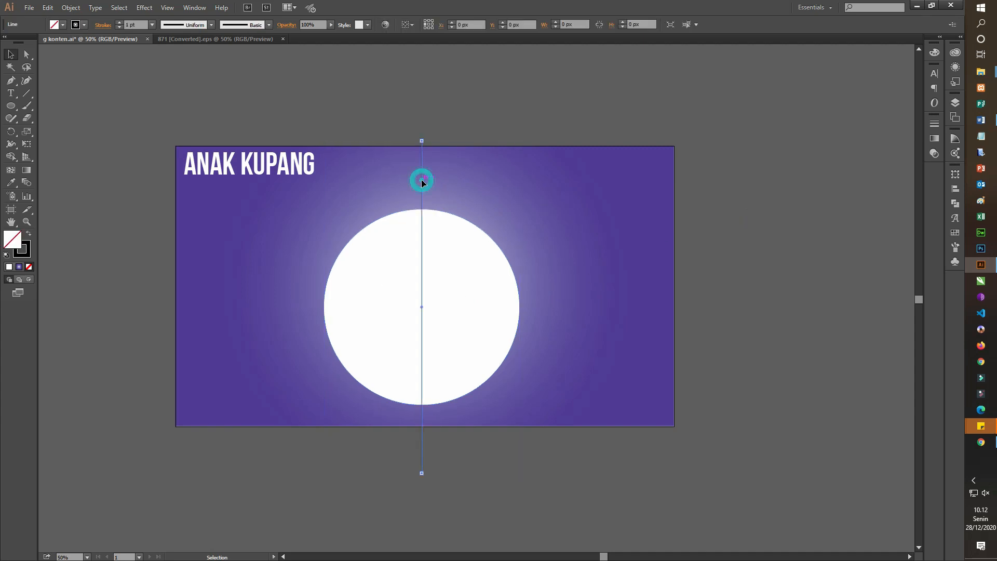
pyautogui.click(11, 131)
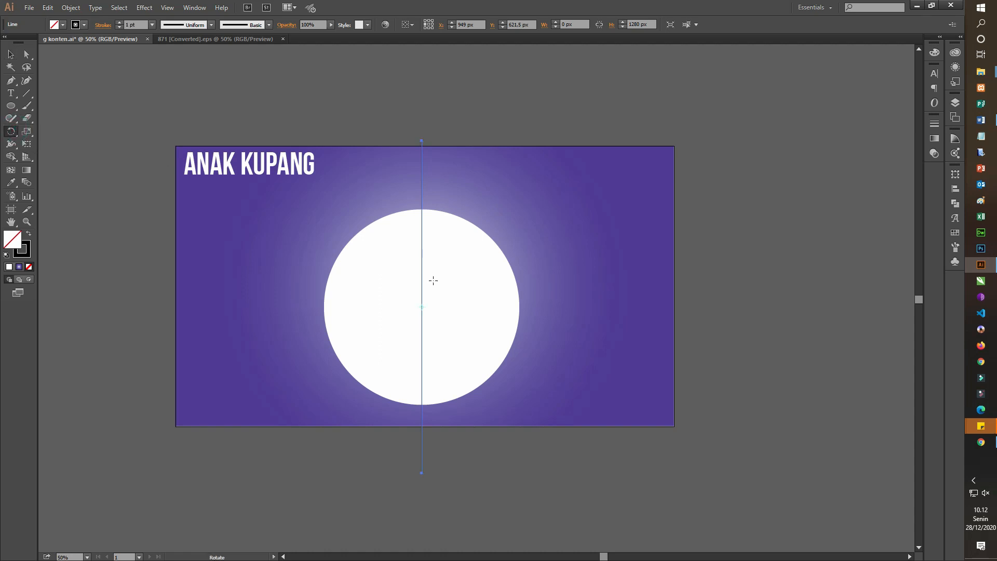
pyautogui.keyDown('alt'); pyautogui.click(422, 306); pyautogui.keyUp('alt')
pyautogui.click(752, 239)
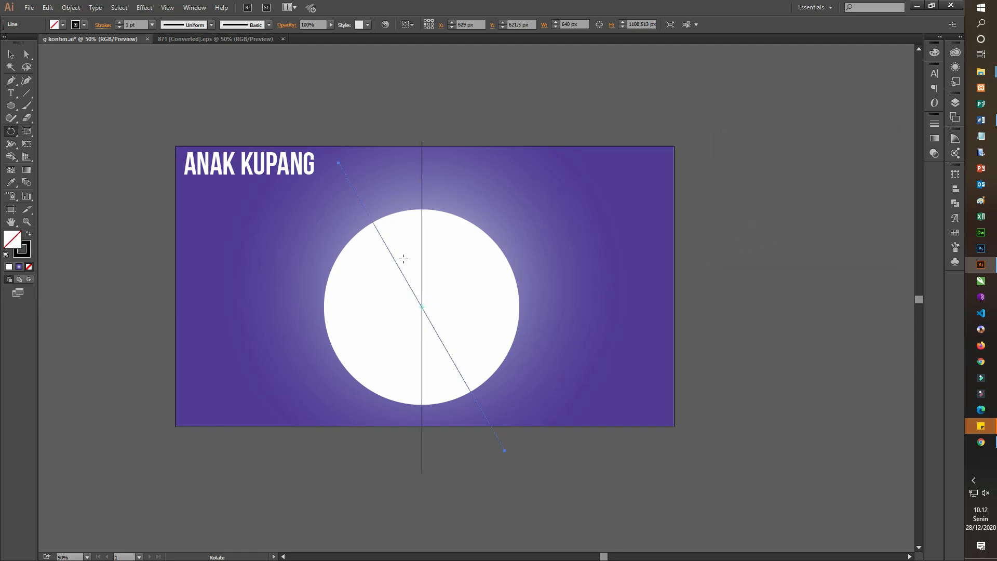
# Repeat the rotated copy four more times so the lines divide the circle into twelve equal wedges
pyautogui.press('v')
pyautogui.hotkey('ctrl', 'd')
pyautogui.hotkey('ctrl', 'd')
pyautogui.hotkey('ctrl', 'd')
pyautogui.hotkey('ctrl', 'd')
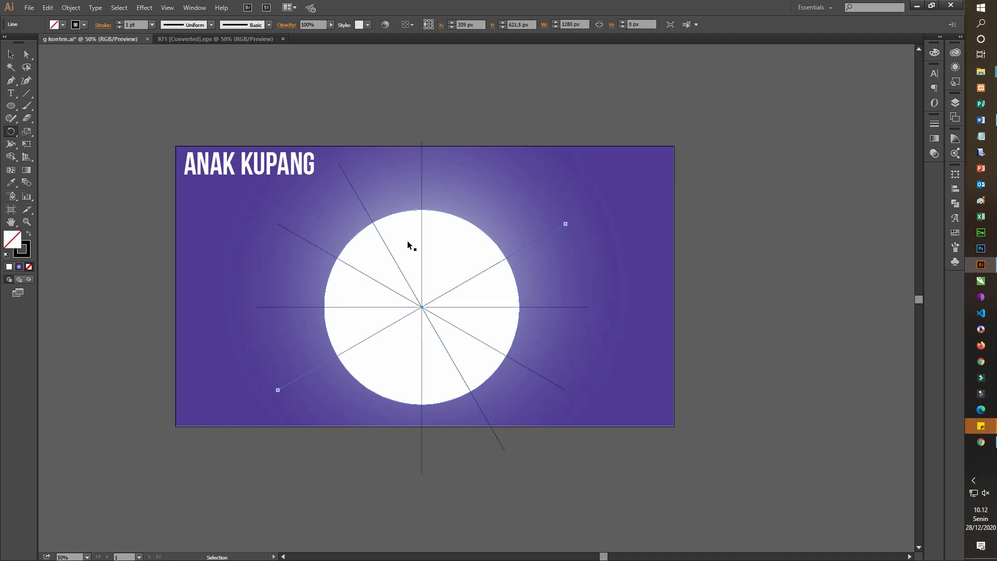
# Select the circle with all its lines and remove the line segments outside the circle with the Shape Builder tool
pyautogui.click(12, 53)
pyautogui.moveTo(717, 222); pyautogui.dragTo(265, 405)
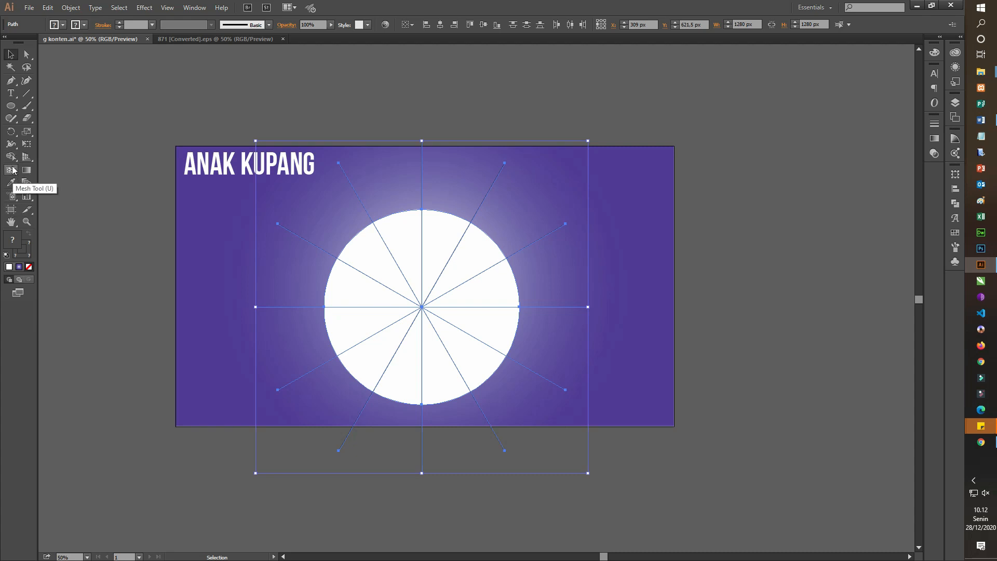
pyautogui.click(11, 157)
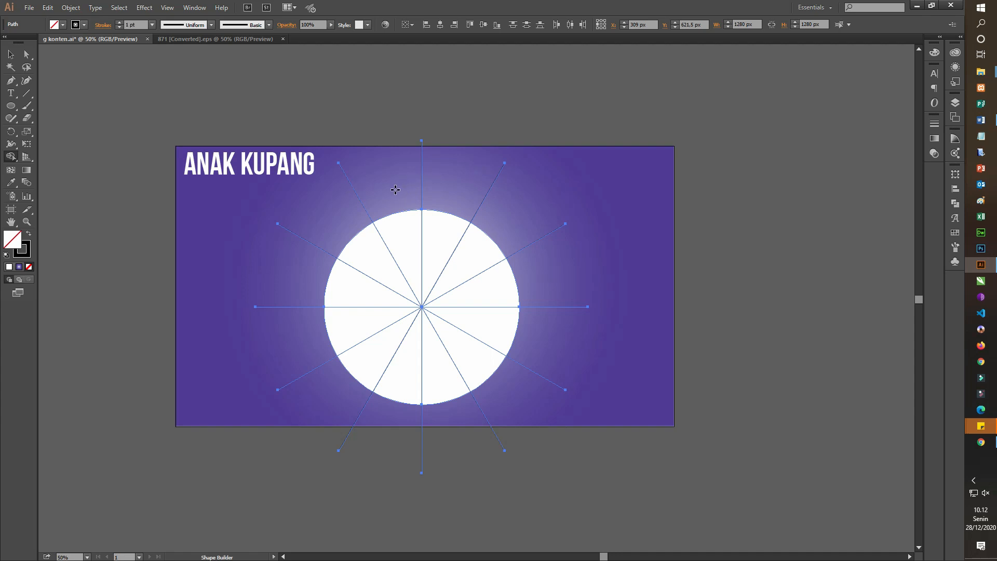
pyautogui.press('alt')
pyautogui.moveTo(448, 177)
pyautogui.mouseDown()
pyautogui.moveTo(352, 204)
pyautogui.moveTo(315, 268)
pyautogui.mouseUp()
pyautogui.moveTo(518, 395); pyautogui.dragTo(541, 338)
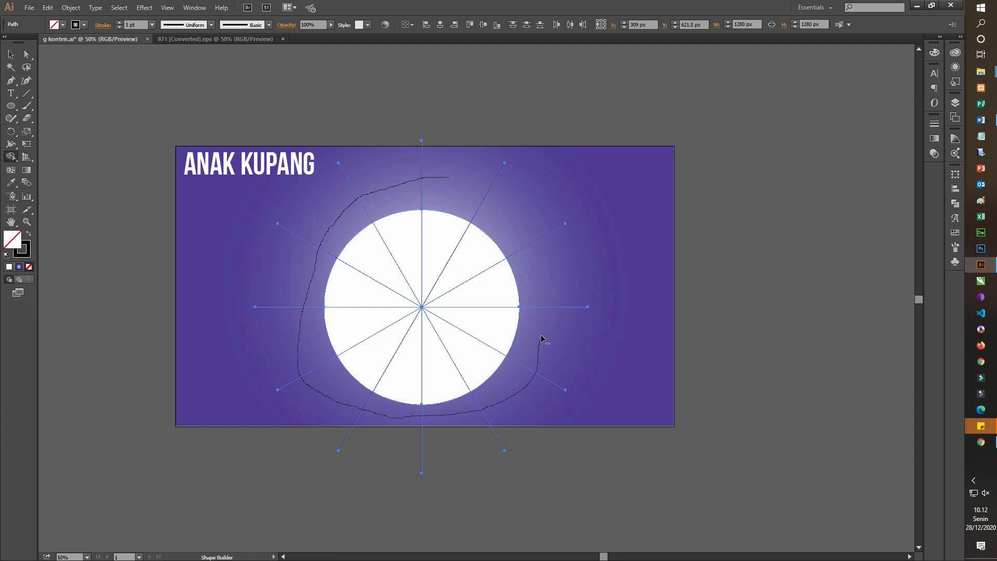
pyautogui.moveTo(476, 208); pyautogui.dragTo(473, 193)
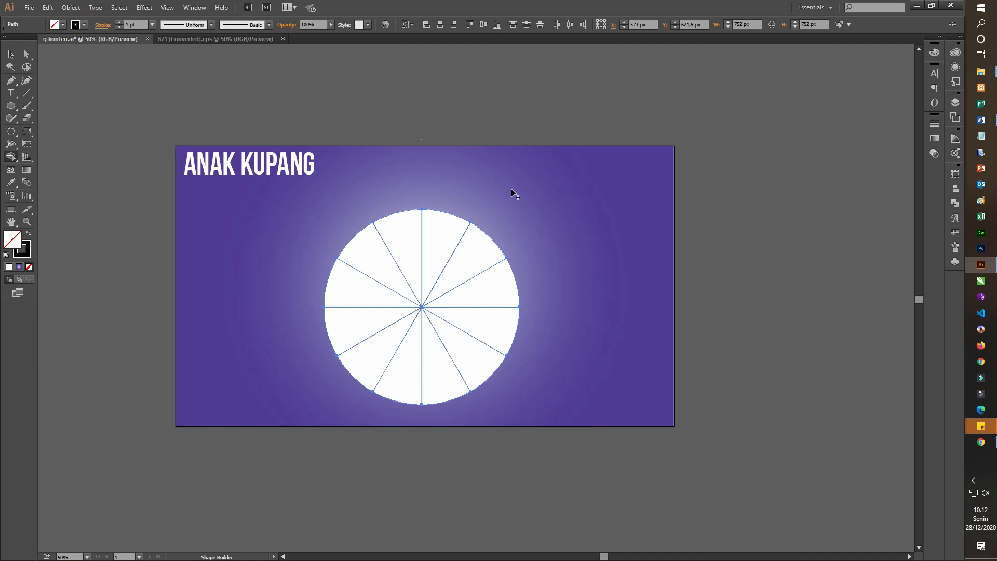
# Remove the stroke from the selected pieces and fill the wedge just left of the upper vertical line with orange-red
pyautogui.click(120, 28)
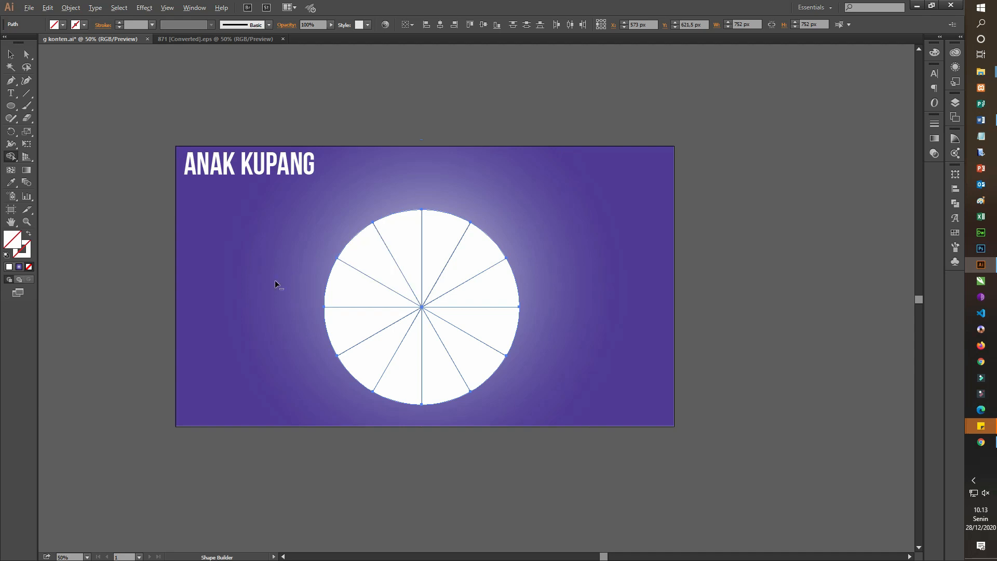
pyautogui.click(62, 26)
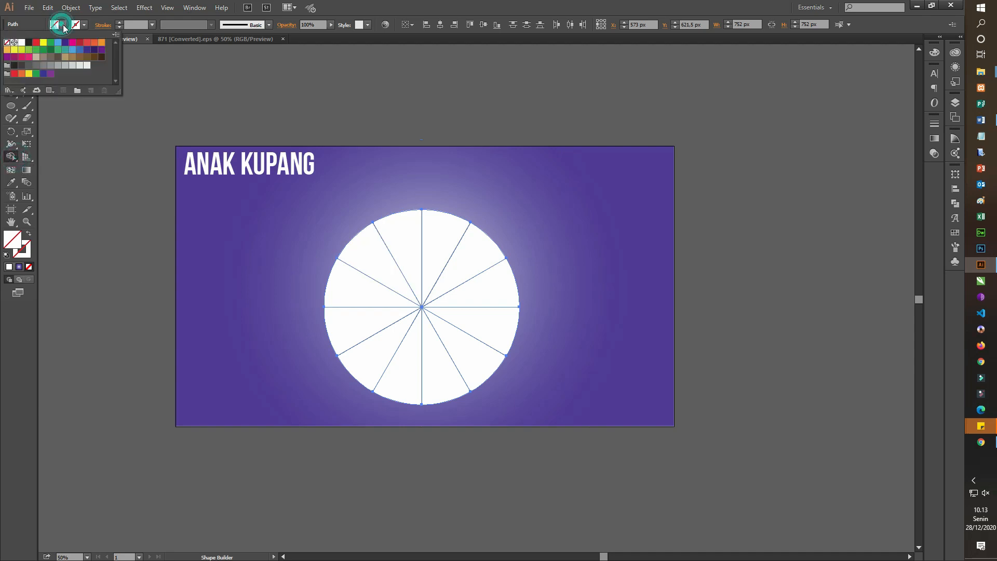
pyautogui.click(94, 43)
pyautogui.click(404, 248)
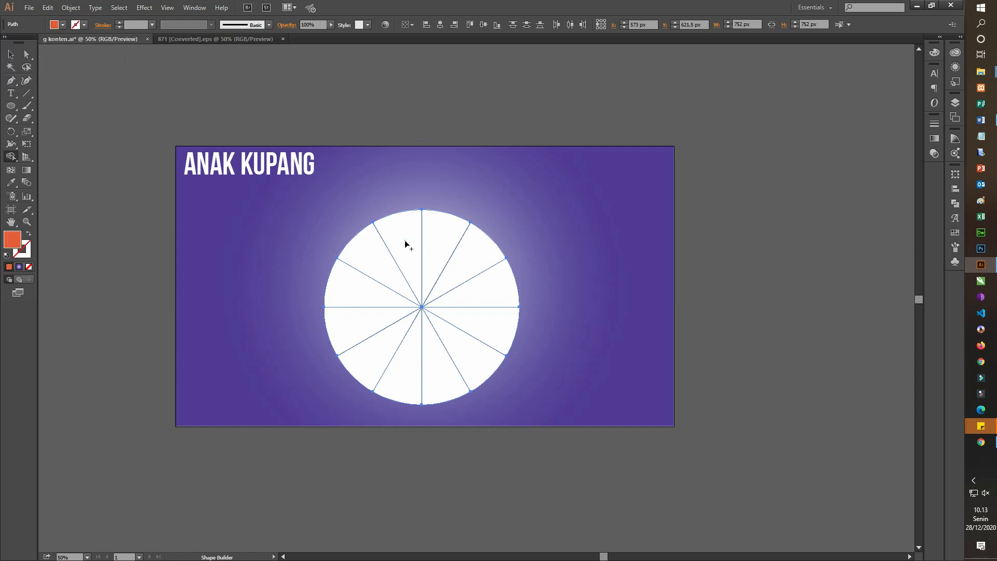
pyautogui.click(405, 240)
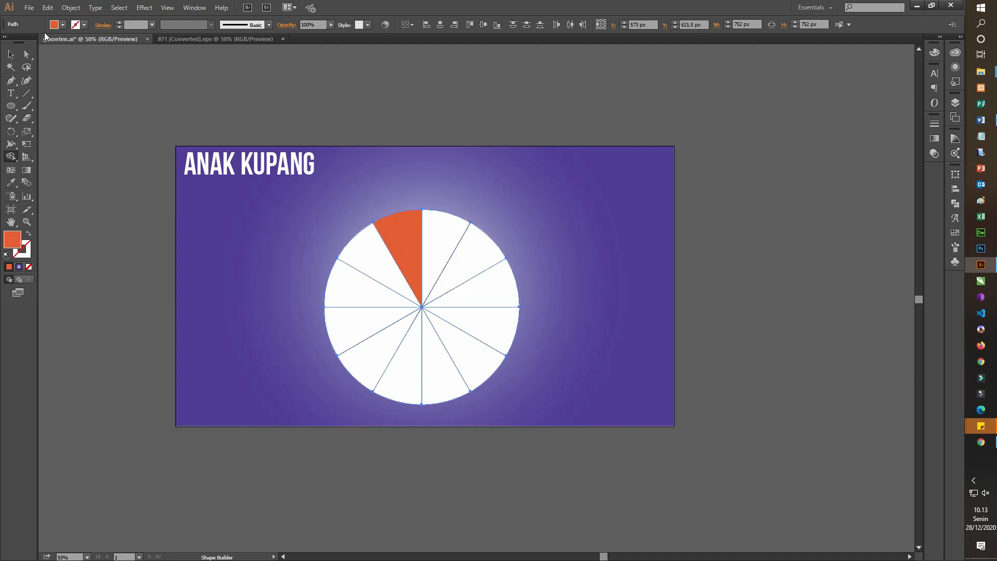
# Fill the second wedge clockwise from the circle's top with light orange
pyautogui.click(62, 25)
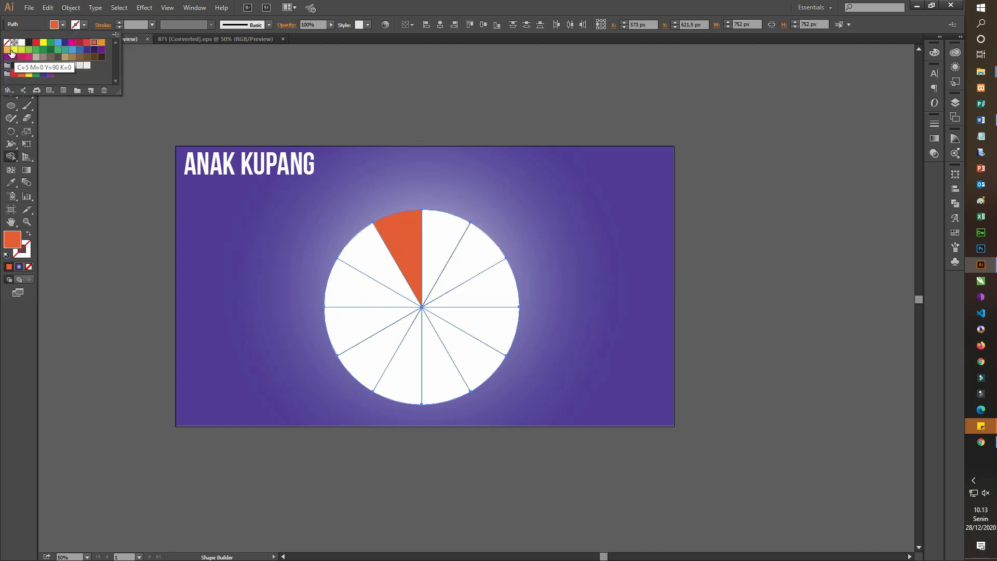
pyautogui.click(9, 50)
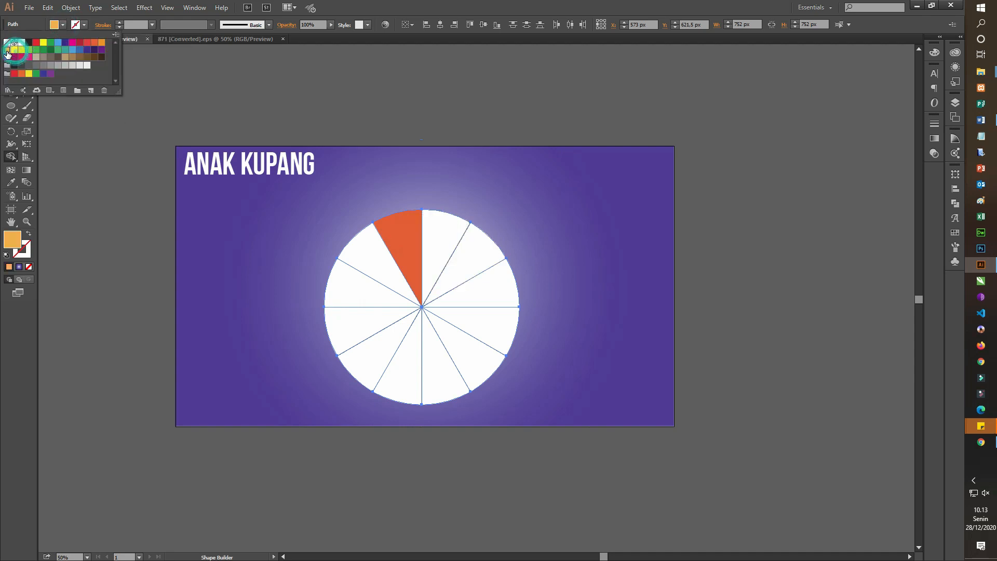
pyautogui.click(467, 260)
pyautogui.click(472, 258)
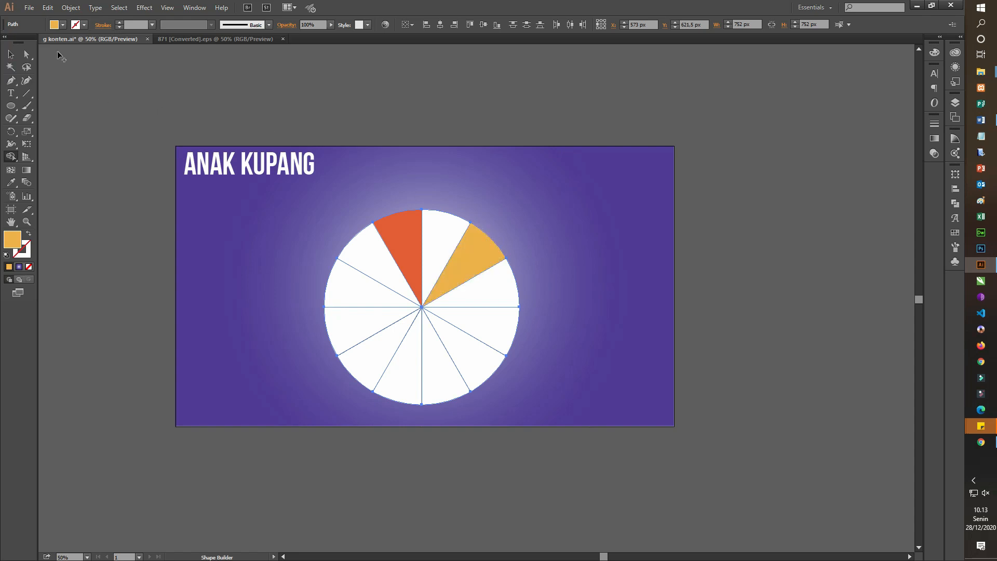
# Fill the wedge just below the circle's right horizontal radius with the yellow-green swatch C=20 M=0 Y=100 K=0
pyautogui.click(63, 25)
pyautogui.doubleClick(21, 49)
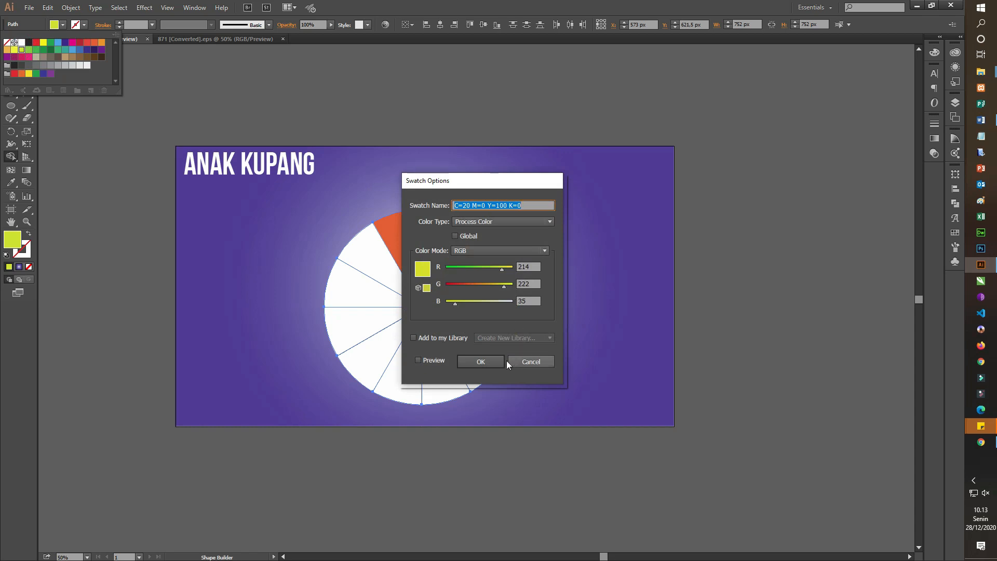
pyautogui.click(530, 361)
pyautogui.click(468, 326)
pyautogui.click(476, 327)
# Fill the wedge just right of the lower vertical line with the green swatch C=50 M=0 Y=100 K=0
pyautogui.click(62, 25)
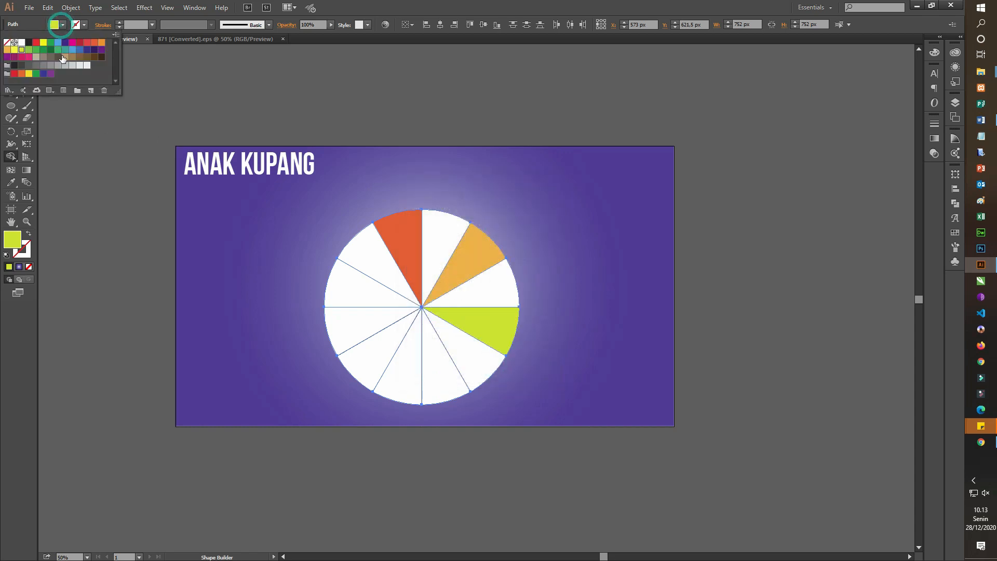
pyautogui.click(28, 50)
pyautogui.doubleClick(28, 50)
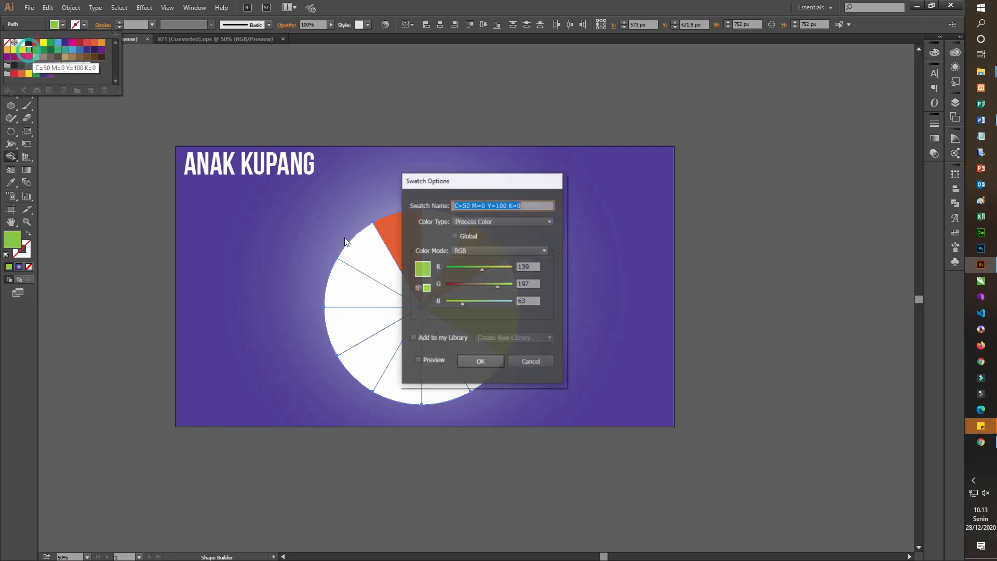
pyautogui.click(482, 363)
pyautogui.click(438, 382)
# Fill the second wedge clockwise from the circle's bottom with a medium green darker than the previous one
pyautogui.click(63, 25)
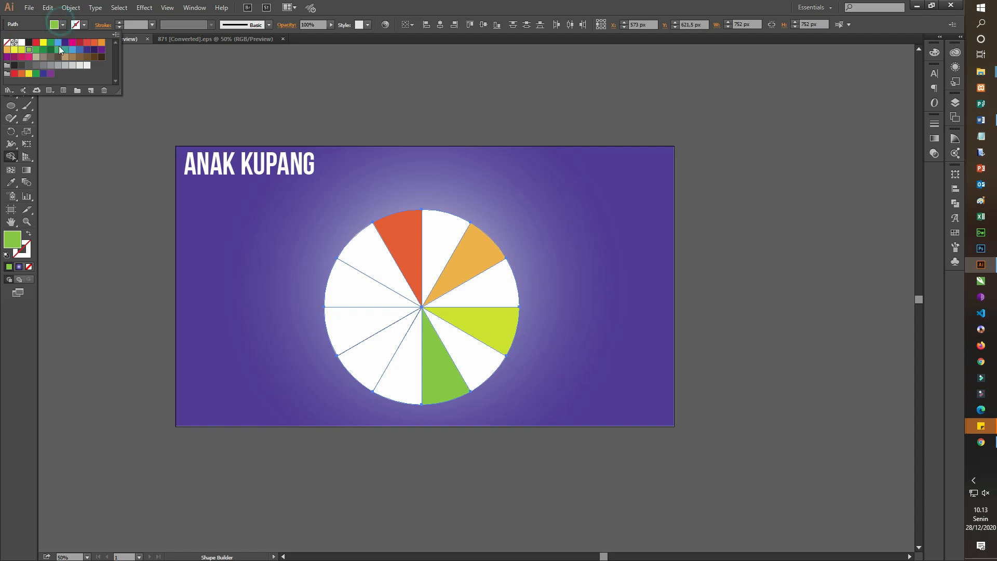
pyautogui.click(36, 50)
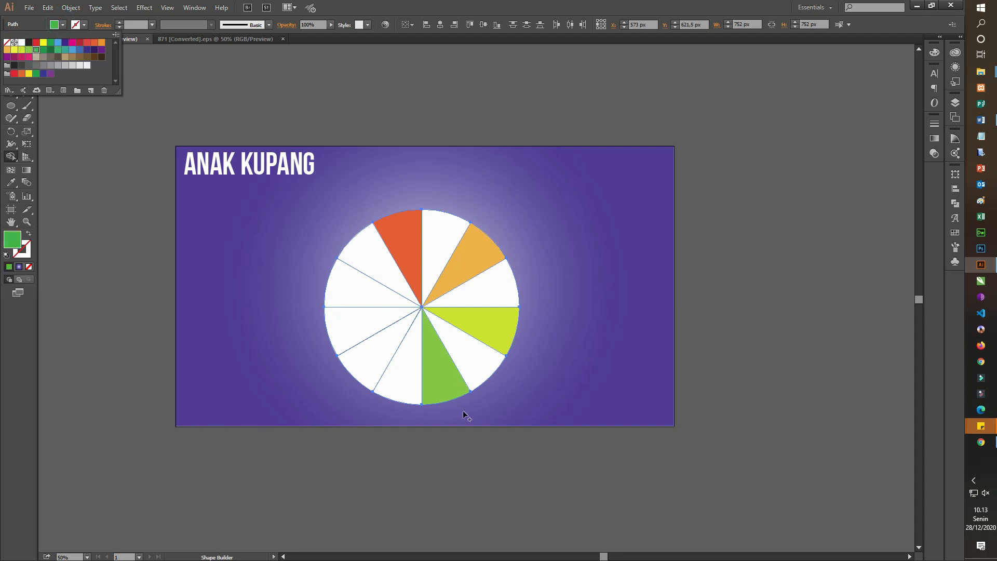
pyautogui.click(353, 371)
pyautogui.click(357, 371)
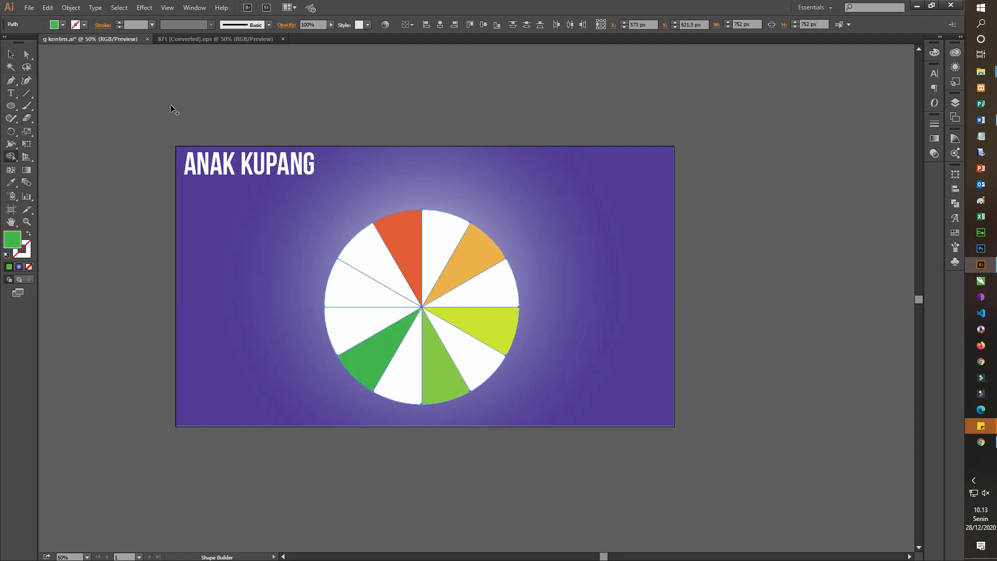
# Fill the wedge just above the circle's left horizontal radius with dark green and deselect everything
pyautogui.click(62, 25)
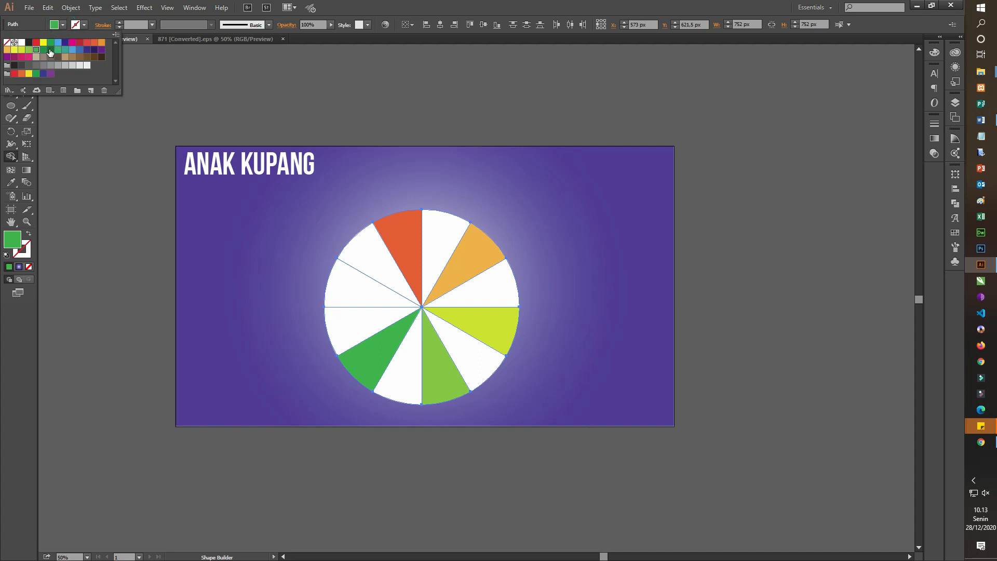
pyautogui.click(50, 51)
pyautogui.click(347, 291)
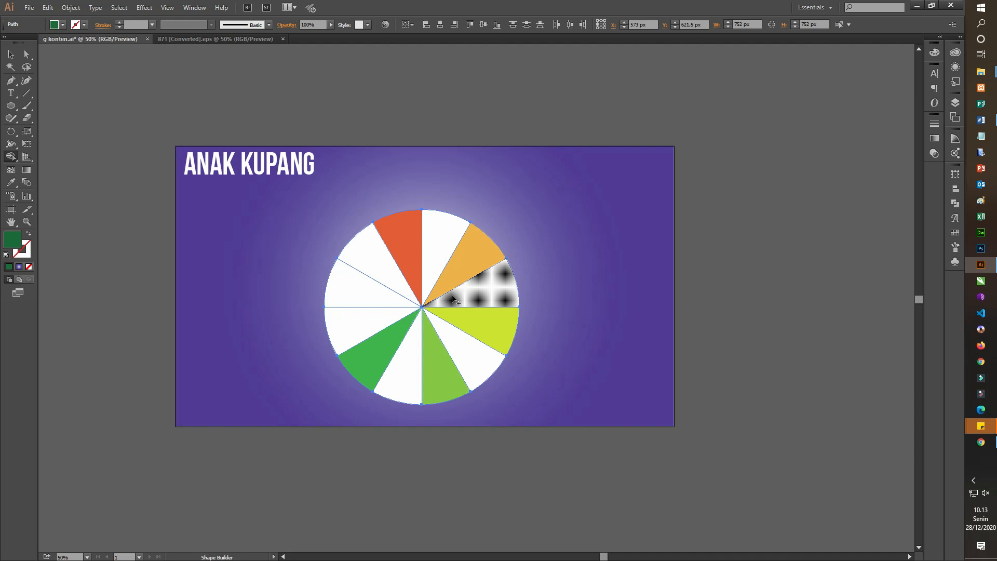
pyautogui.click(339, 296)
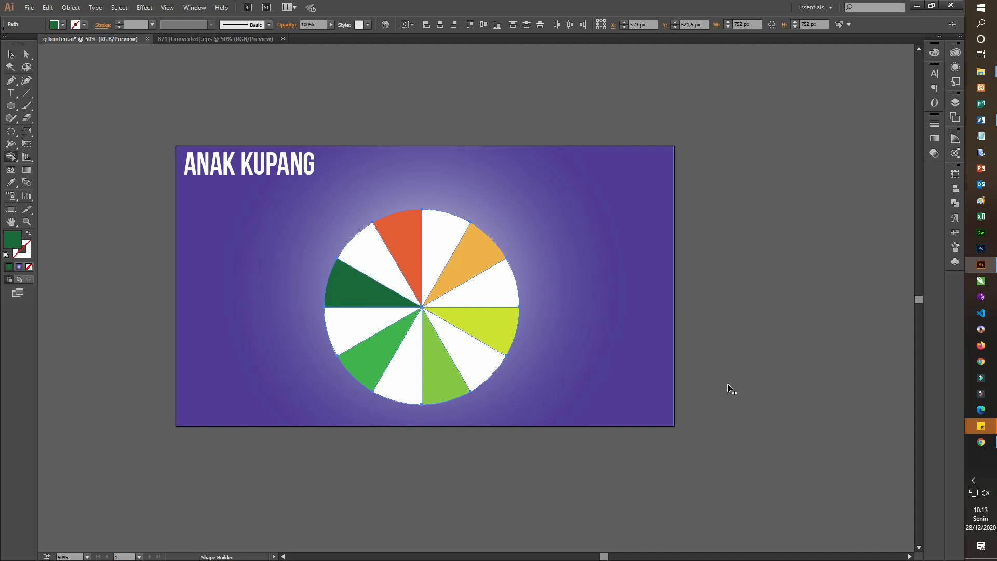
pyautogui.click(10, 55)
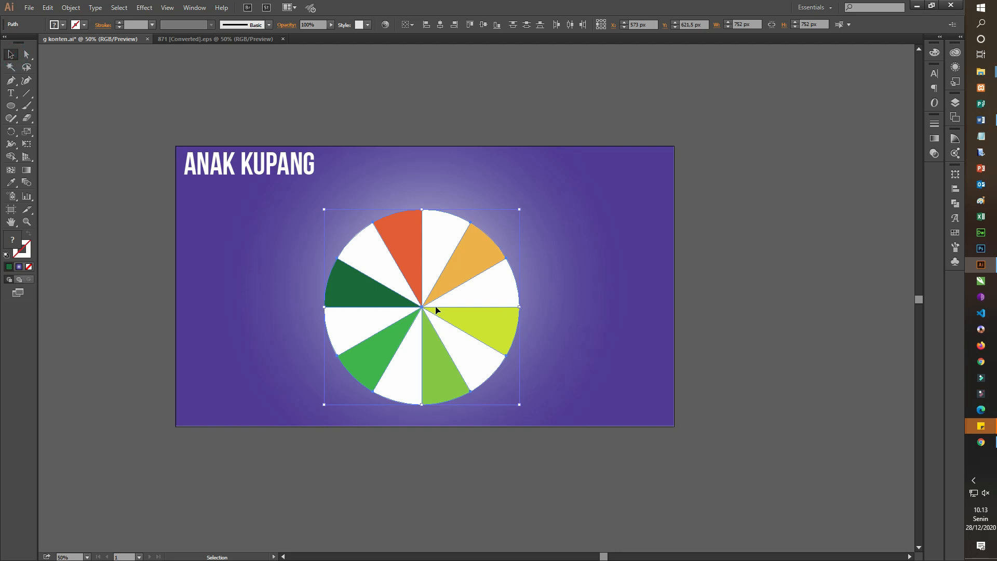
pyautogui.click(726, 253)
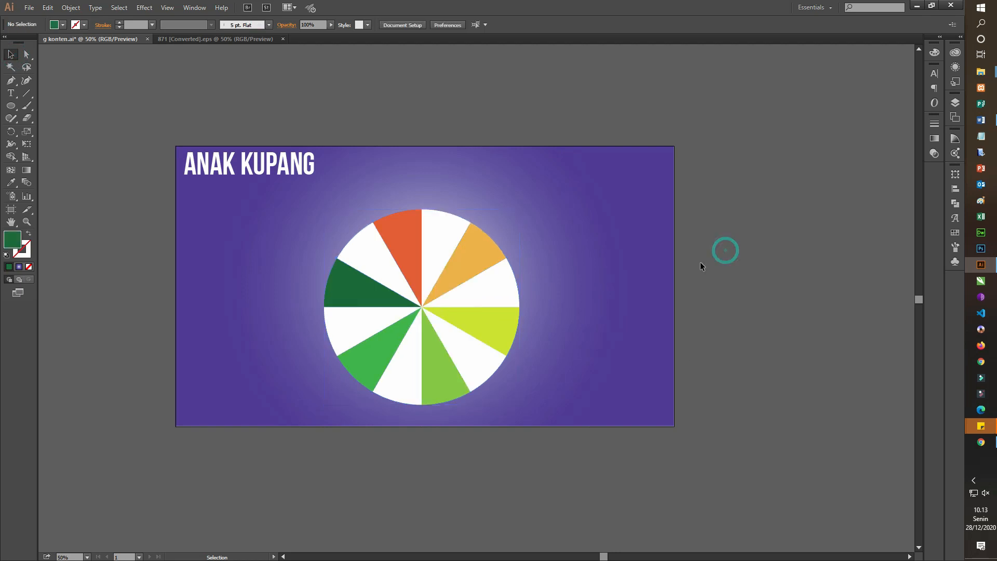
# Select all the wedges and shrink the whole circle about its centre to 144 px wide
pyautogui.click(437, 278)
pyautogui.moveTo(680, 200); pyautogui.dragTo(291, 429)
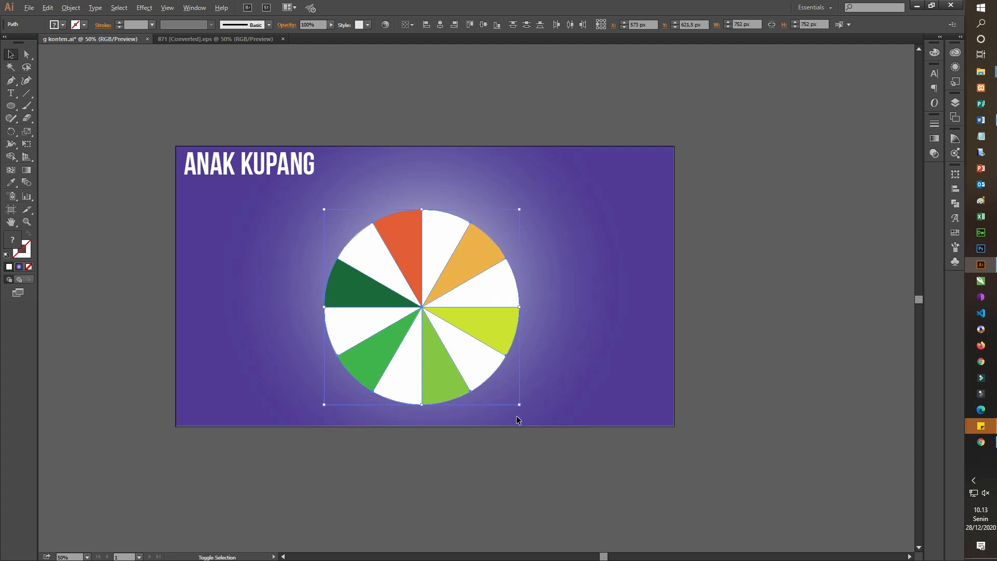
pyautogui.moveTo(520, 404); pyautogui.dragTo(442, 326)
pyautogui.click(589, 320)
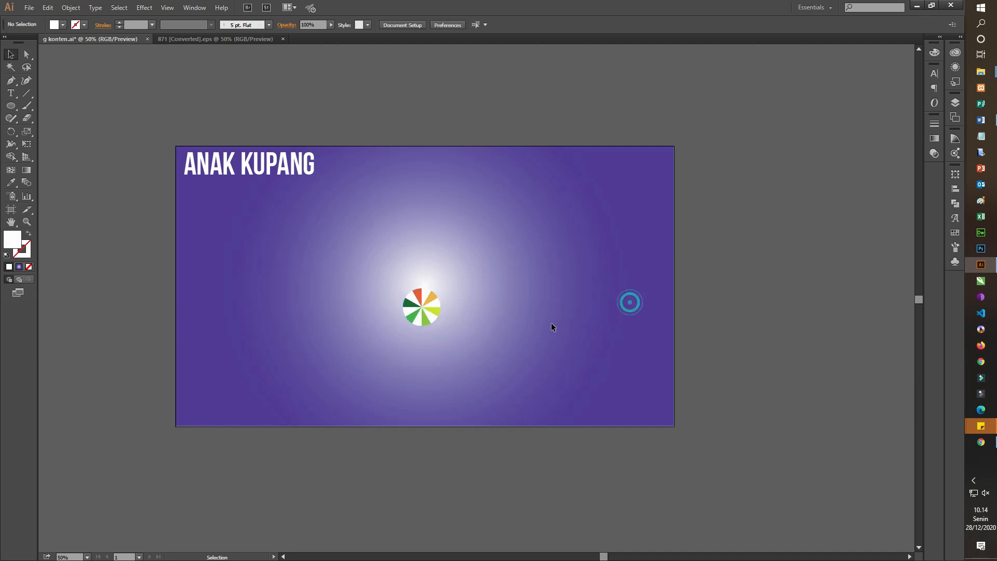
pyautogui.click(431, 309)
pyautogui.click(529, 271)
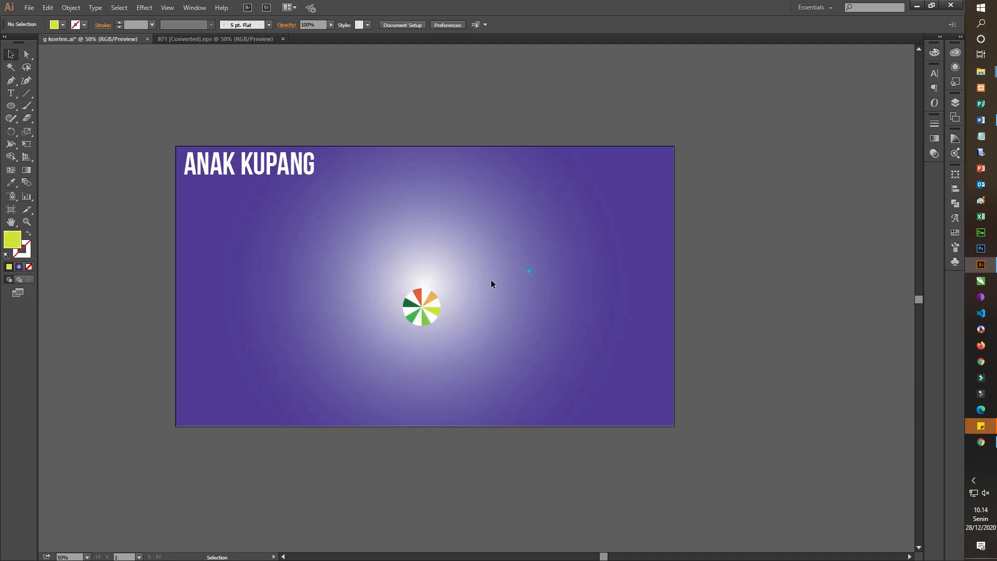
# Move the small wedge circle off the artboard to the empty area just above it, keeping its orientation
pyautogui.click(435, 318)
pyautogui.moveTo(427, 304); pyautogui.dragTo(513, 95)
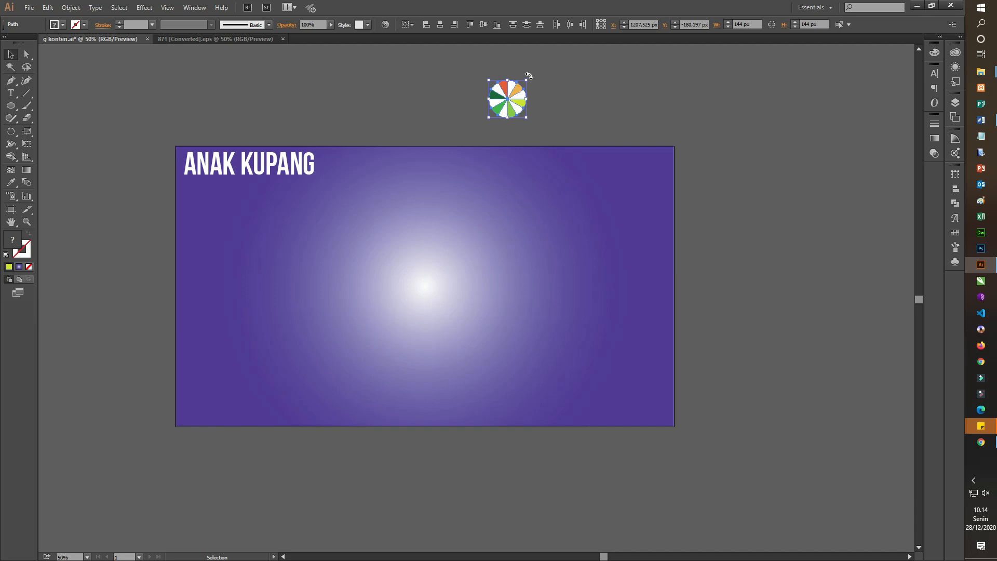
pyautogui.moveTo(528, 75); pyautogui.dragTo(566, 135)
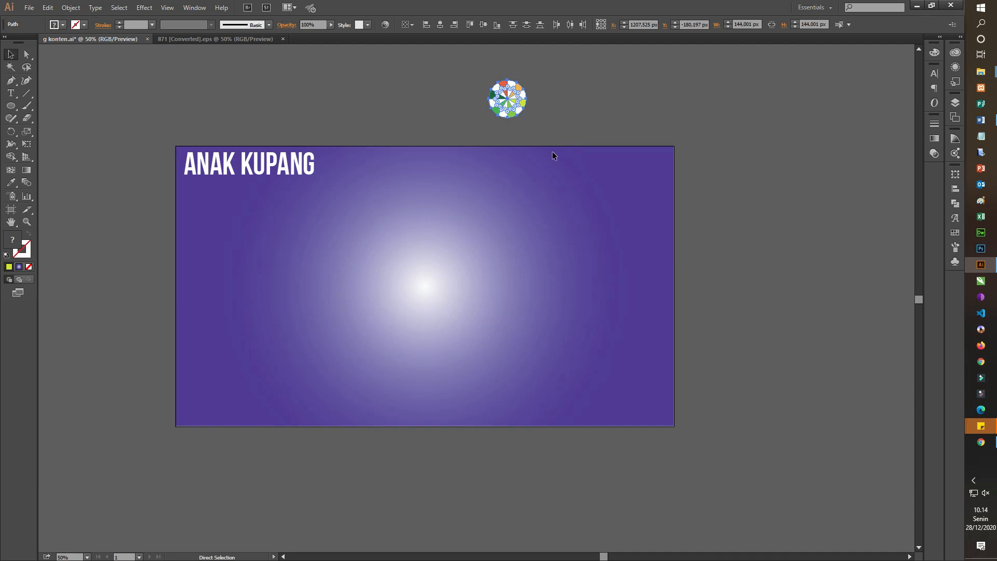
# Place a copy of the small wedge circle level with the original, well to its right
pyautogui.click(568, 87)
pyautogui.scroll(1, 569, 99)
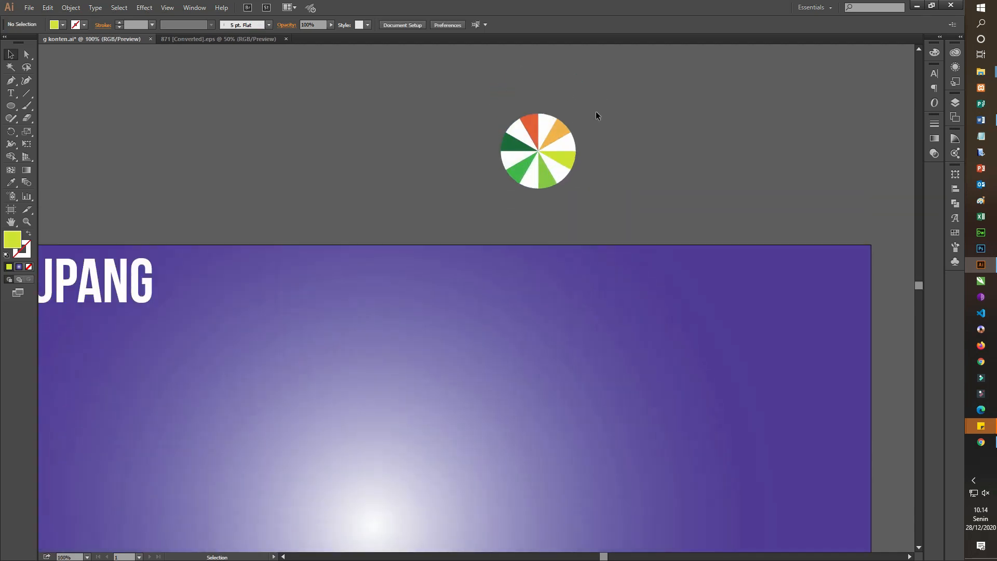
pyautogui.moveTo(482, 92); pyautogui.dragTo(810, 151)
# Select all the wedges of the original small circle and group them
pyautogui.click(506, 98)
pyautogui.click(567, 153)
pyautogui.rightClick(565, 150)
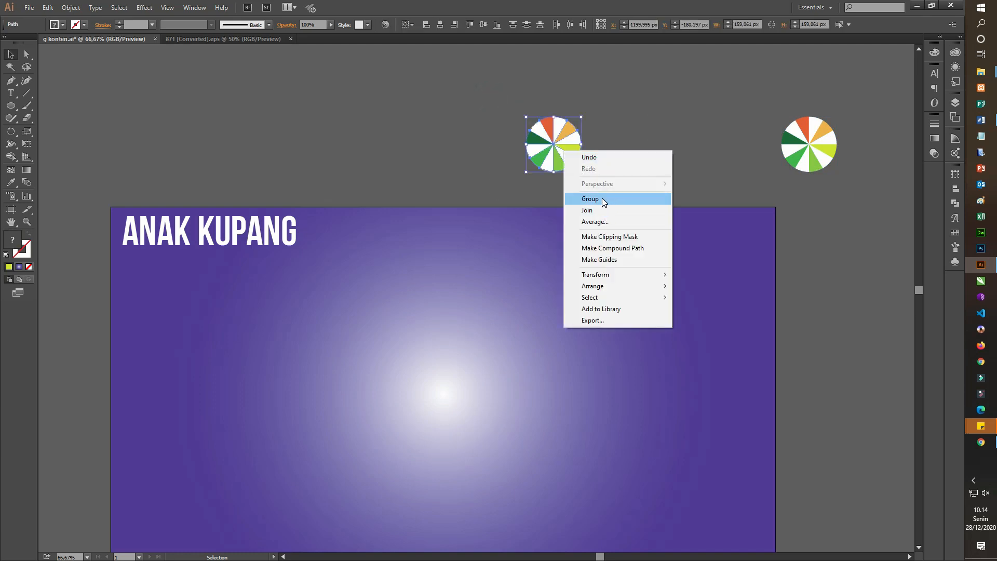
pyautogui.click(603, 198)
# Delete the ungrouped copy of the wedge circle beside the grouped original
pyautogui.click(705, 104)
pyautogui.click(814, 148)
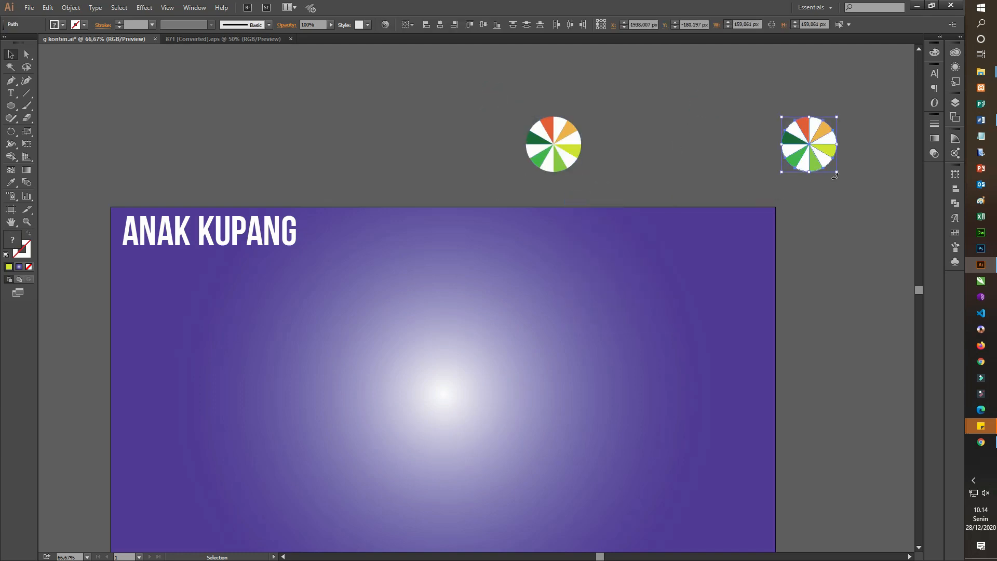
pyautogui.press('Delete')
# Enlarge the grouped wedge circle to about 231 px and place a copy level with it, well to its right
pyautogui.scroll(-2, 505, 116)
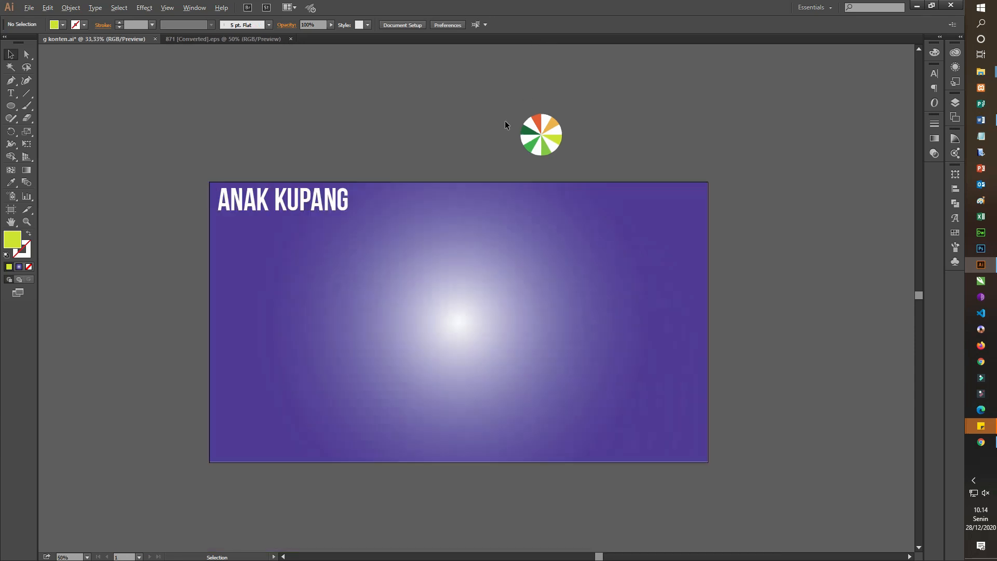
pyautogui.moveTo(552, 144); pyautogui.dragTo(837, 114)
pyautogui.click(610, 116)
pyautogui.scroll(1, 534, 128)
pyautogui.scroll(-1, 484, 111)
pyautogui.click(450, 81)
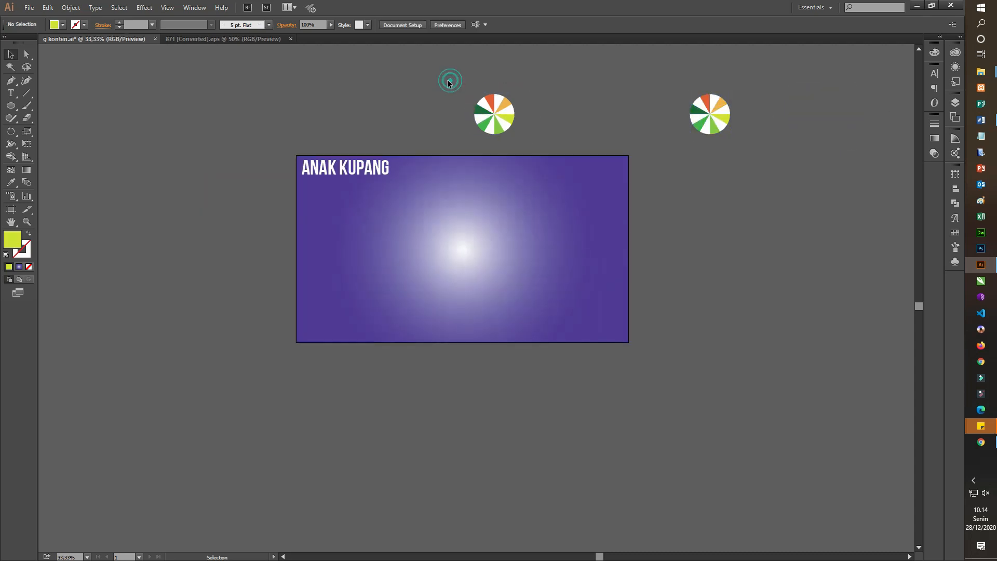
# Select both grouped wedge circles and join them with the Blend tool, from the original to the copy
pyautogui.moveTo(442, 70); pyautogui.dragTo(712, 132)
pyautogui.moveTo(769, 148); pyautogui.dragTo(769, 147)
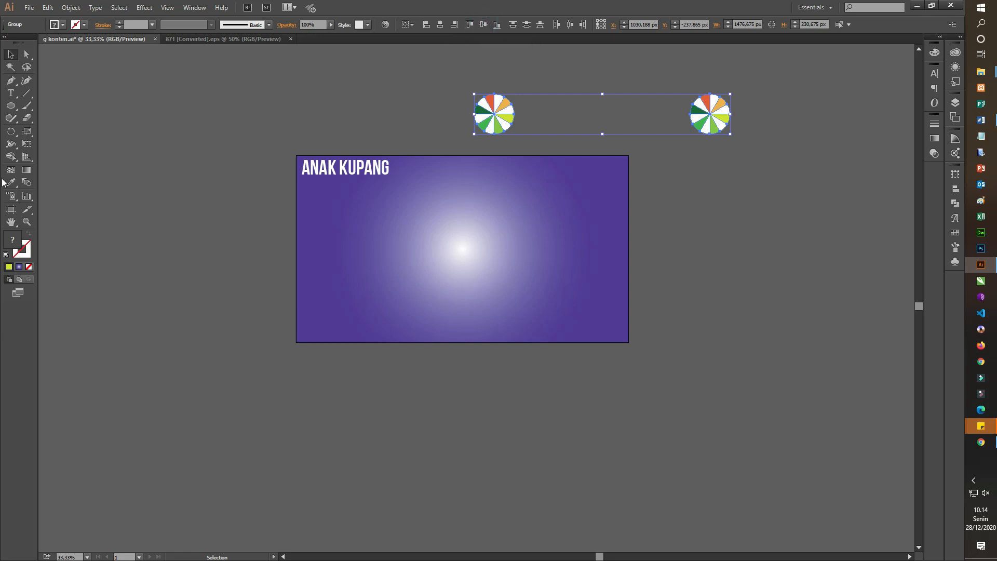
pyautogui.doubleClick(27, 182)
pyautogui.click(590, 347)
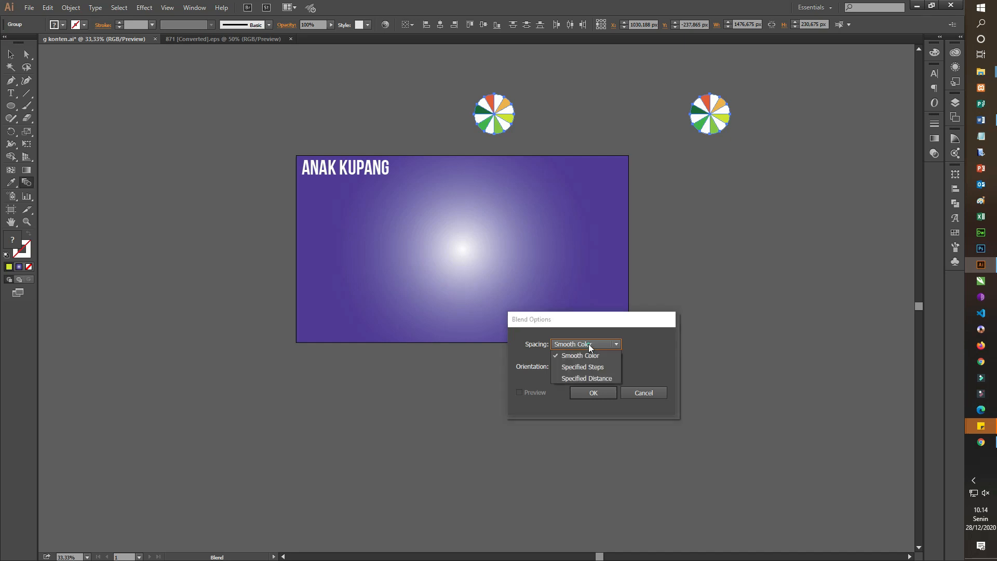
pyautogui.click(588, 343)
pyautogui.click(648, 393)
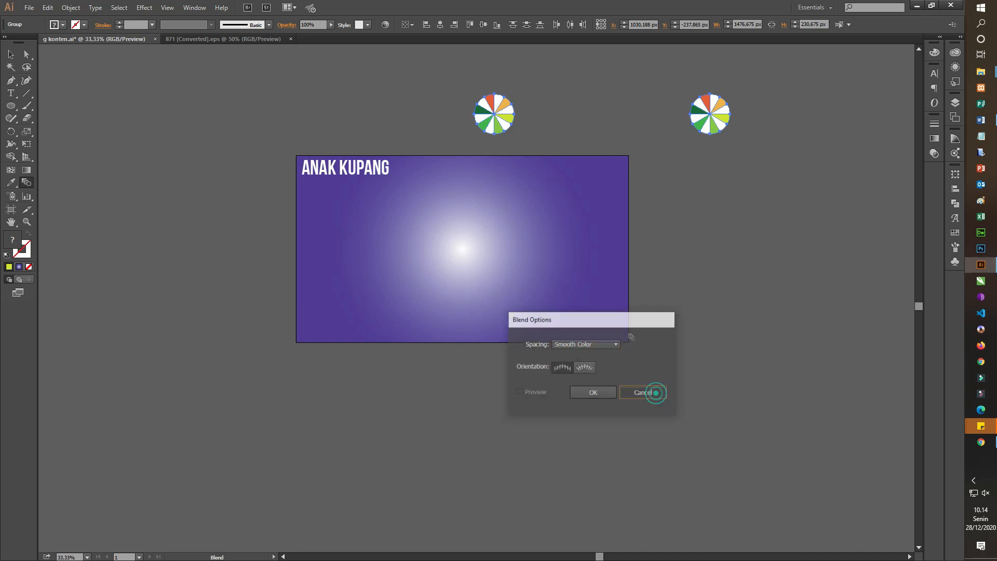
pyautogui.click(499, 117)
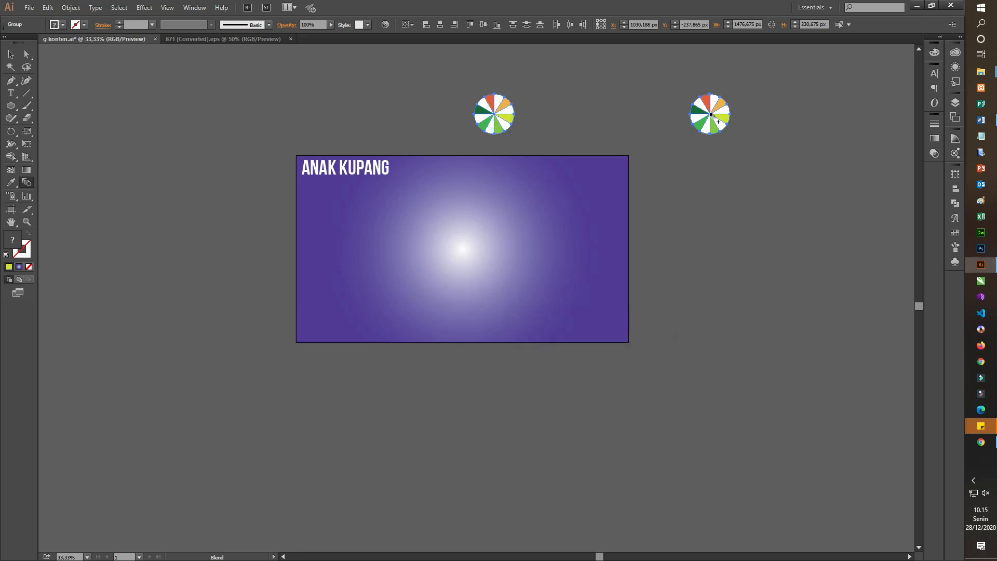
pyautogui.click(714, 117)
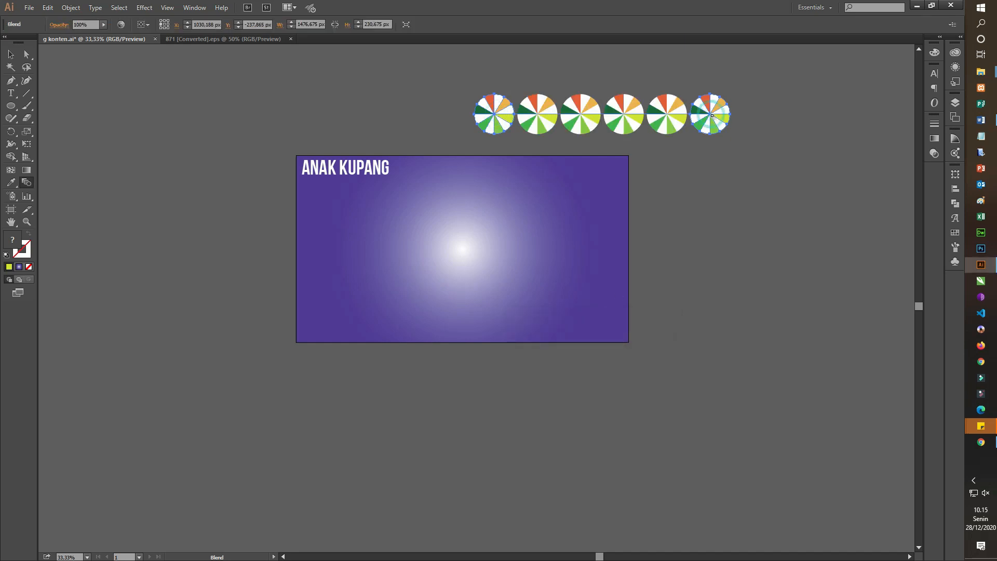
# Set the blend's spacing to Specified Steps with 400 steps, with the preview enabled
pyautogui.doubleClick(29, 182)
pyautogui.click(585, 346)
pyautogui.click(595, 367)
pyautogui.click(519, 392)
pyautogui.doubleClick(642, 345)
pyautogui.write('350')
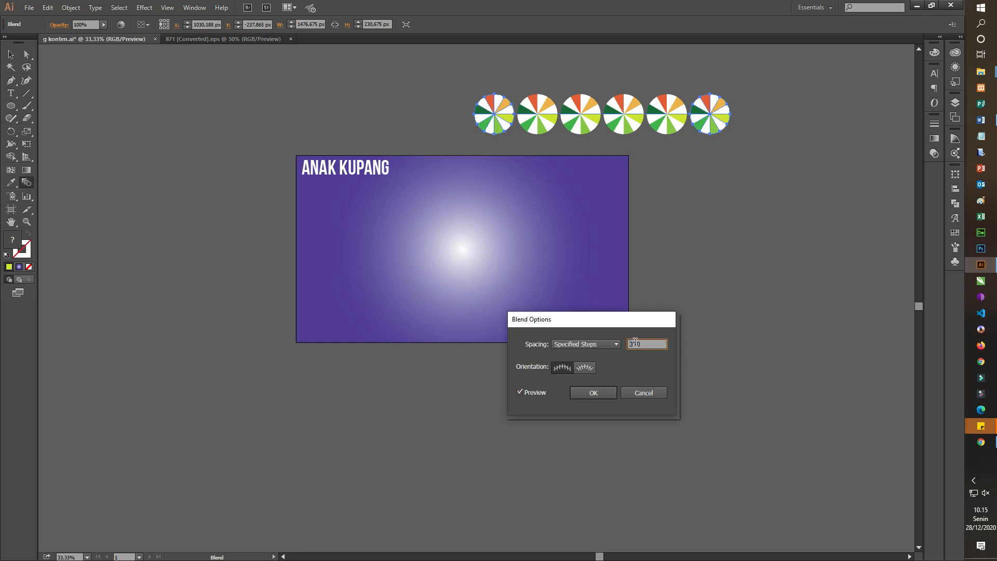
pyautogui.doubleClick(635, 344)
pyautogui.write('400')
pyautogui.click(594, 393)
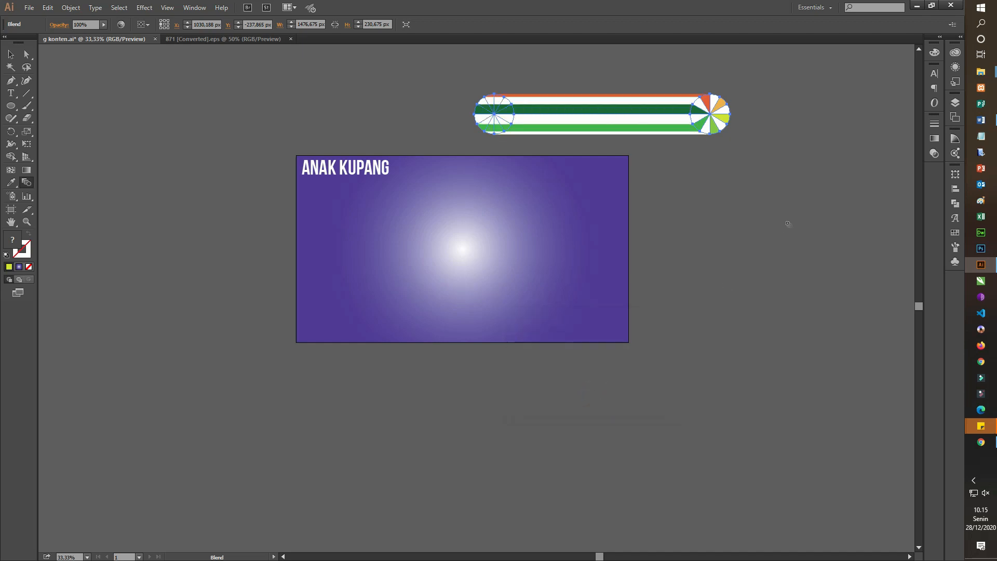
# Create a 300 x 300 px circle with the Ellipse tool, starting at the artboard's centre
pyautogui.scroll(1, 511, 117)
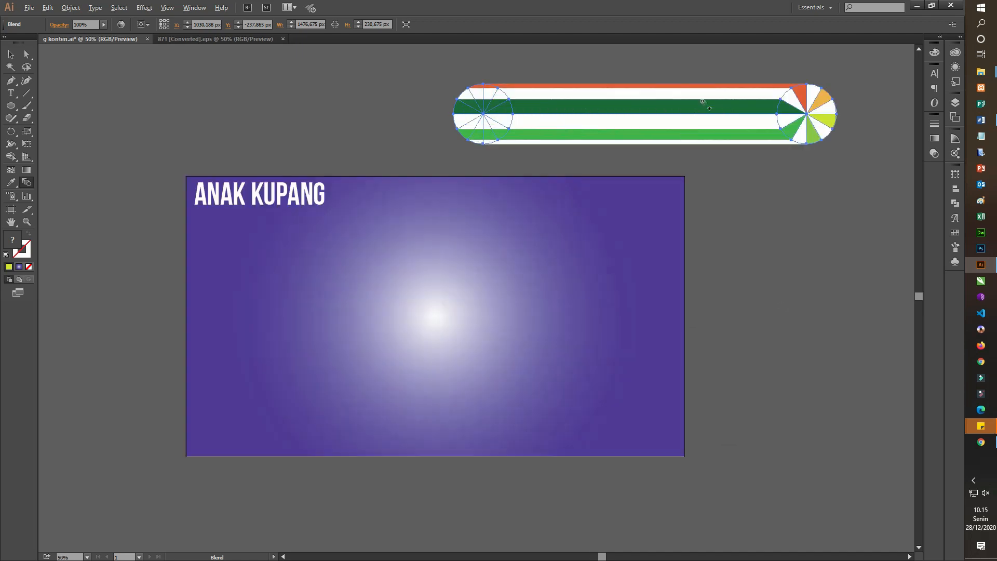
pyautogui.scroll(-1, 561, 159)
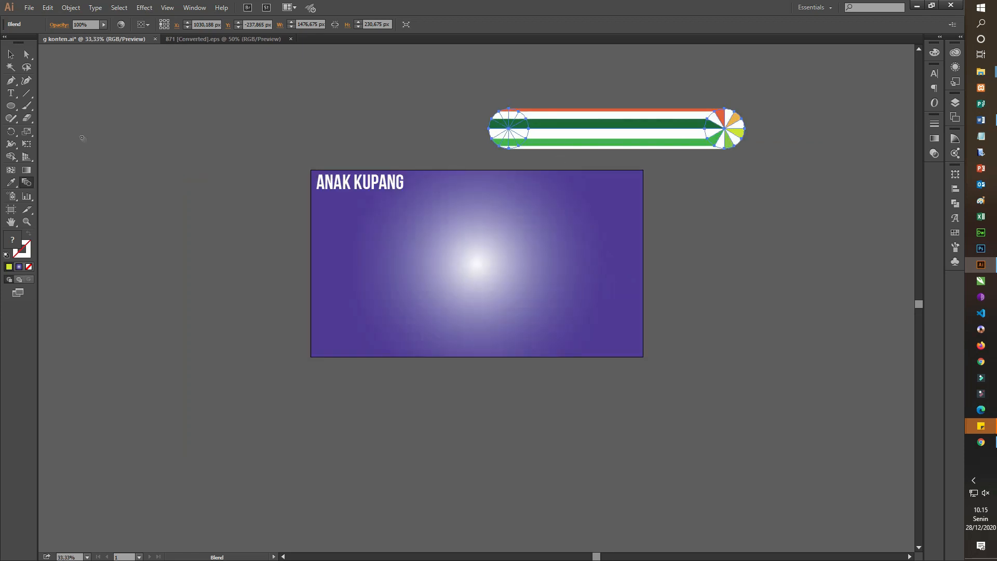
pyautogui.click(11, 53)
pyautogui.moveTo(11, 106); pyautogui.dragTo(53, 132)
pyautogui.click(477, 260)
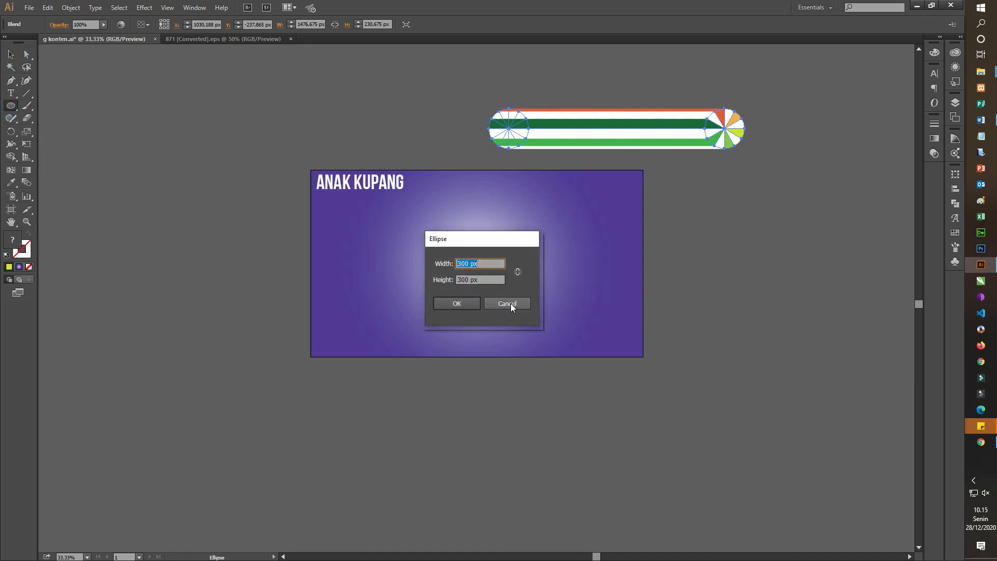
pyautogui.click(457, 304)
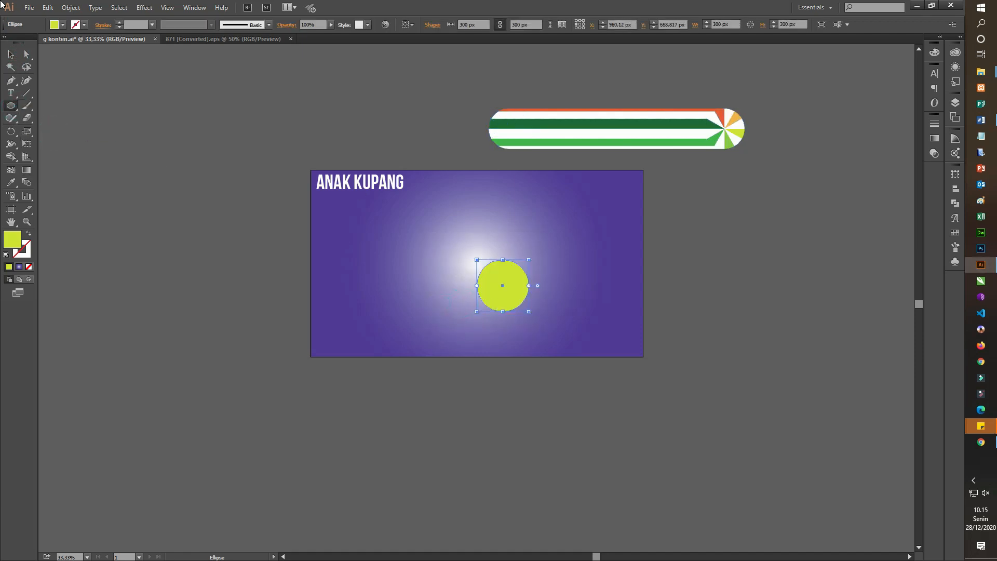
# Enlarge the yellow-green circle to about 908 px wide and move it to the middle of the artboard
pyautogui.click(12, 55)
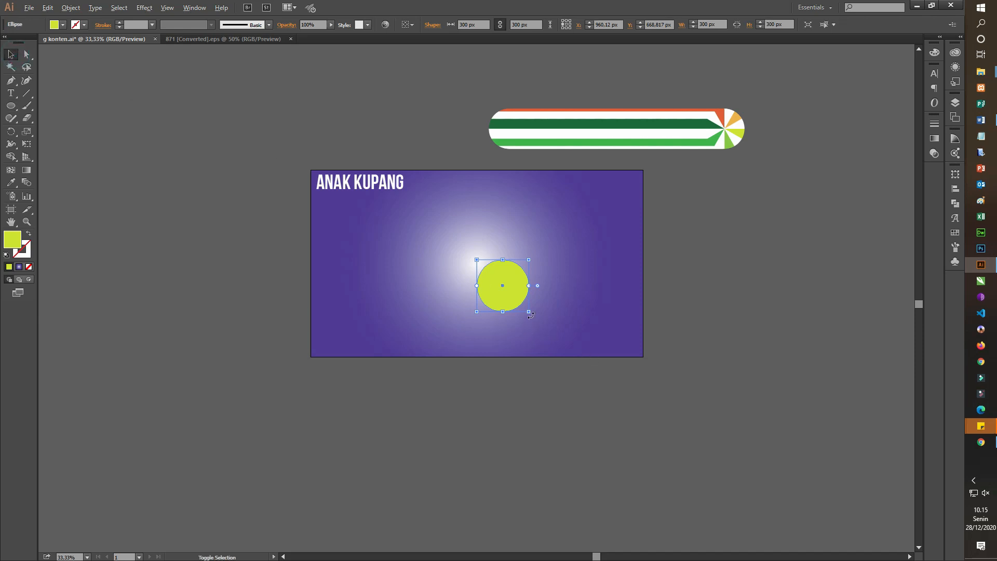
pyautogui.moveTo(530, 314); pyautogui.dragTo(571, 367)
pyautogui.moveTo(516, 292); pyautogui.dragTo(502, 274)
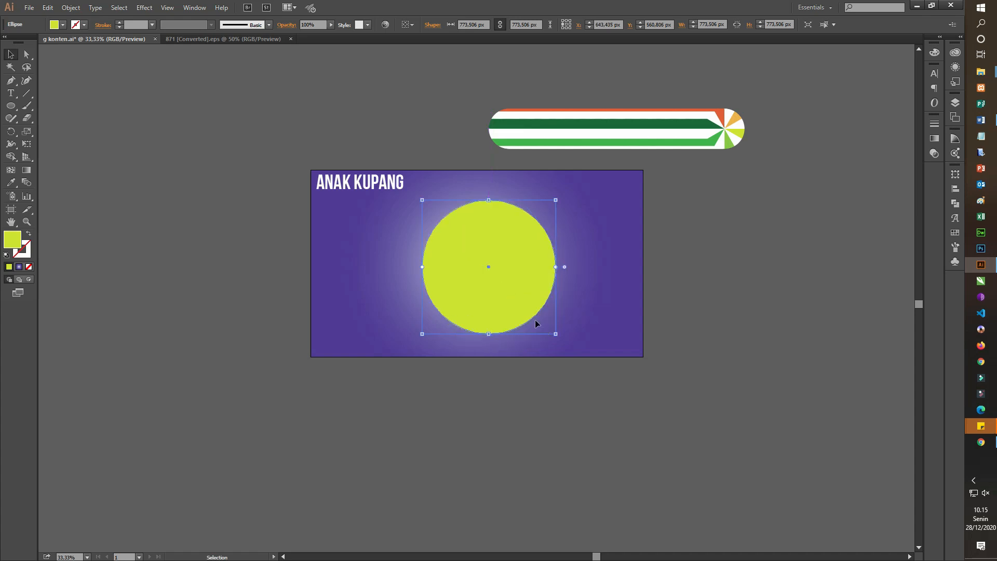
pyautogui.moveTo(558, 335); pyautogui.dragTo(567, 346)
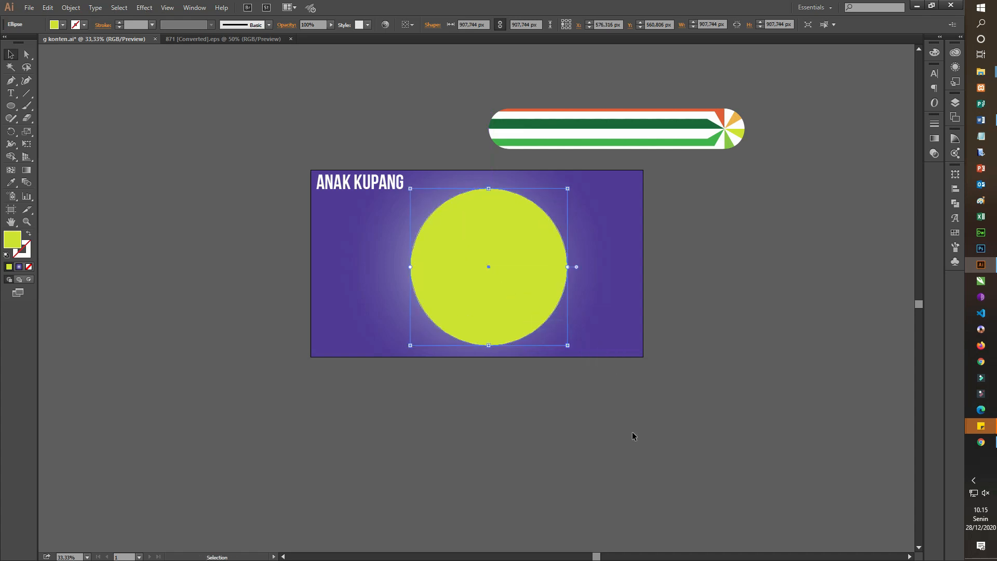
# Give the large circle a 1 pt black stroke and remove its fill
pyautogui.click(632, 430)
pyautogui.click(485, 258)
pyautogui.click(118, 23)
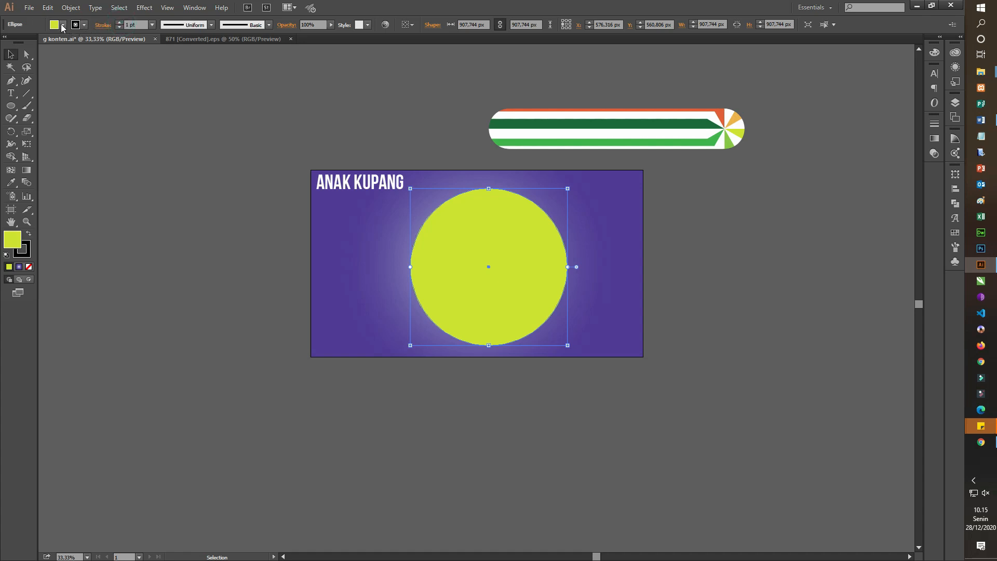
pyautogui.click(62, 25)
pyautogui.click(7, 43)
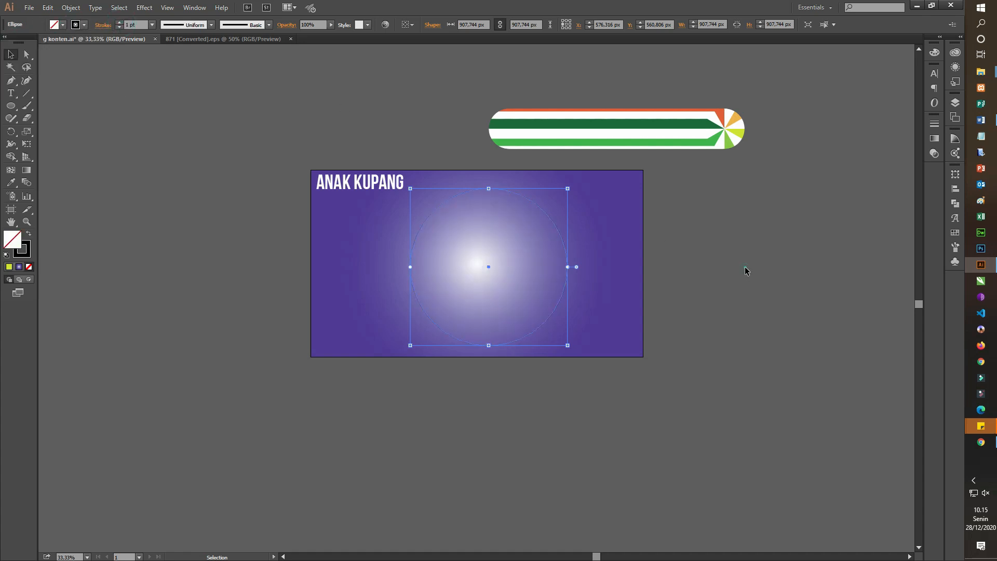
# Open a pie-shaped gap in the large circle's upper-right part with its pie angle handle, and switch to the Direct Selection tool
pyautogui.click(10, 55)
pyautogui.moveTo(578, 268); pyautogui.dragTo(556, 213)
pyautogui.click(26, 54)
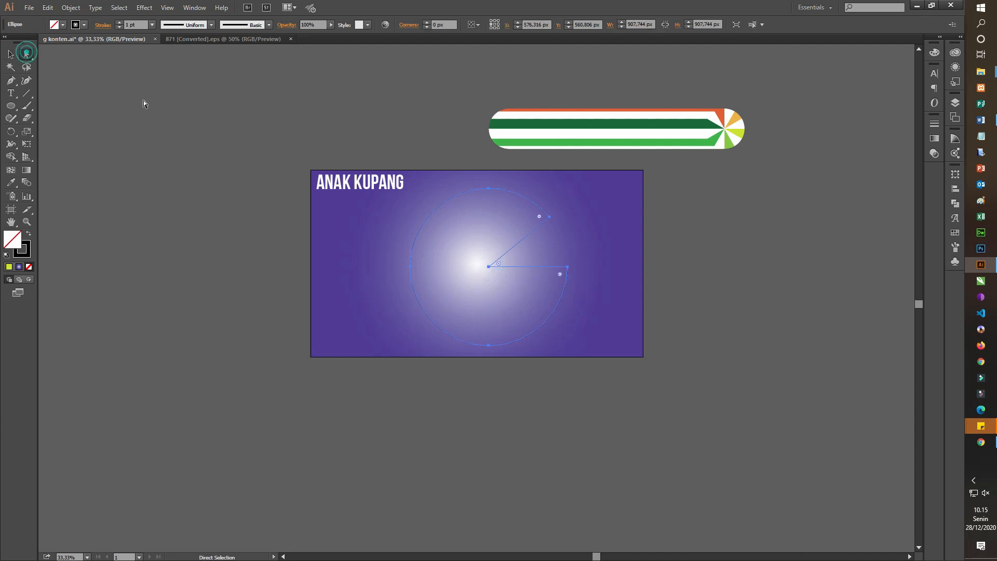
# Delete the pie shape's centre anchor point so only the open circular arc remains, and switch to the Selection tool
pyautogui.click(489, 267)
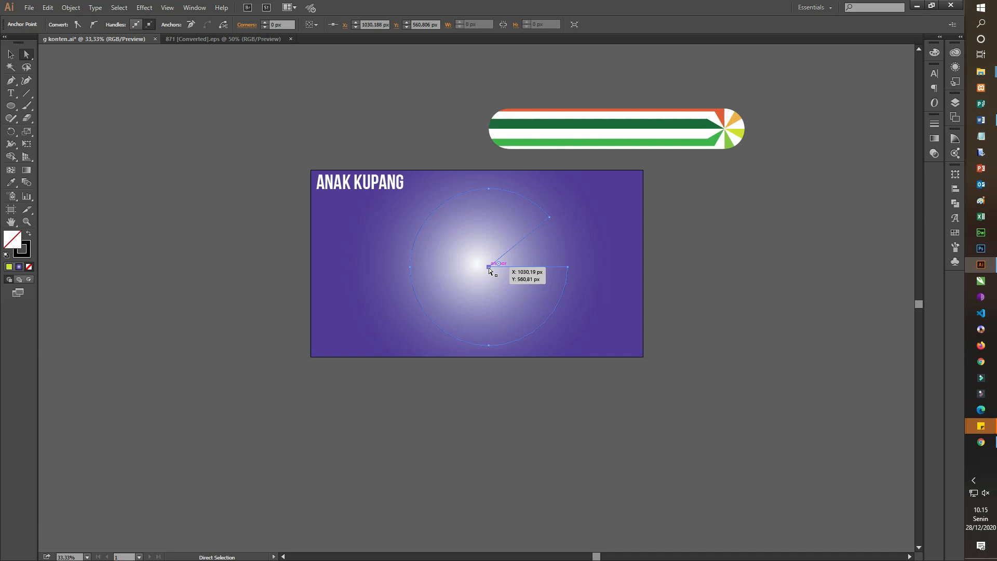
pyautogui.press('Delete')
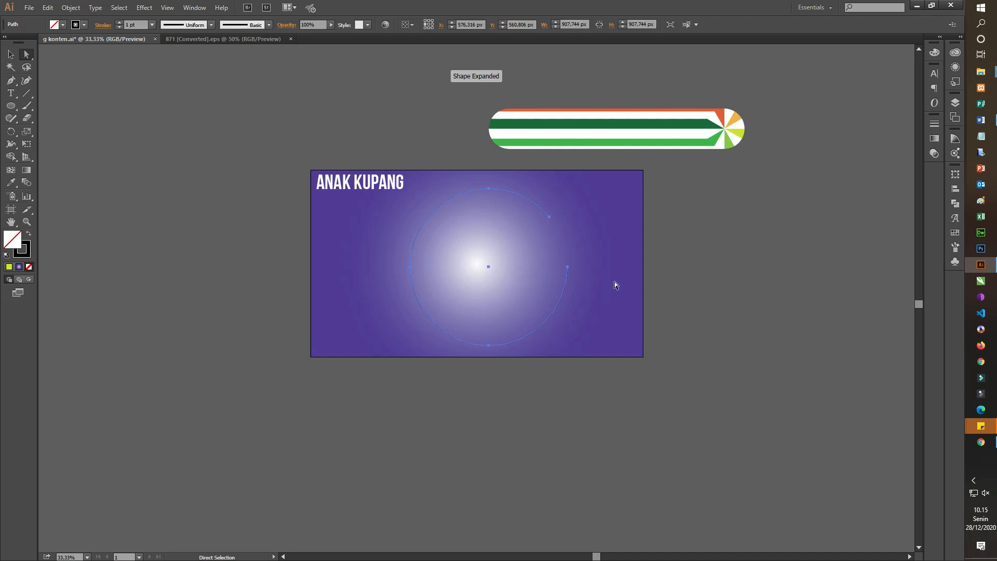
pyautogui.click(10, 54)
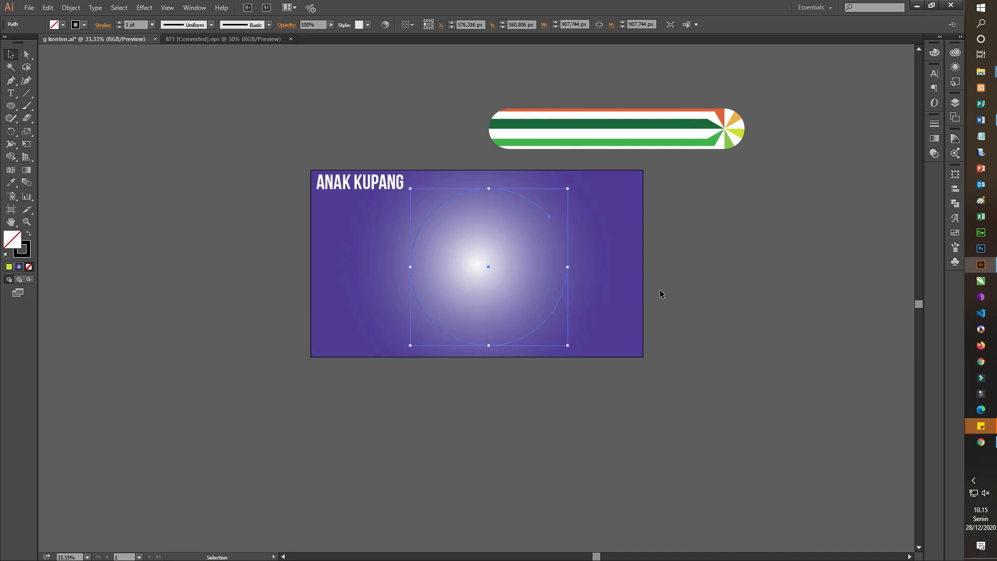
pyautogui.click(11, 80)
pyautogui.click(568, 268)
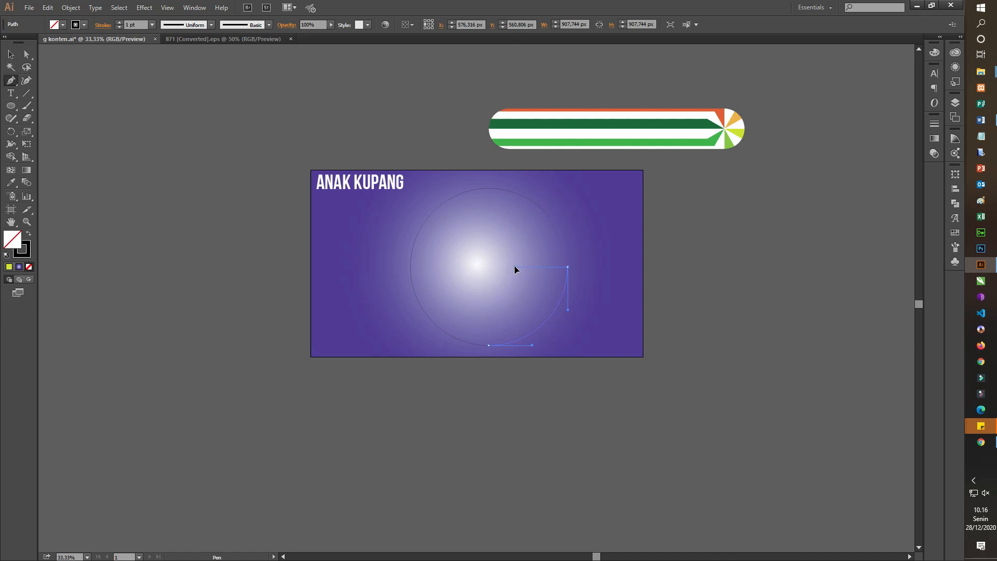
pyautogui.click(514, 267)
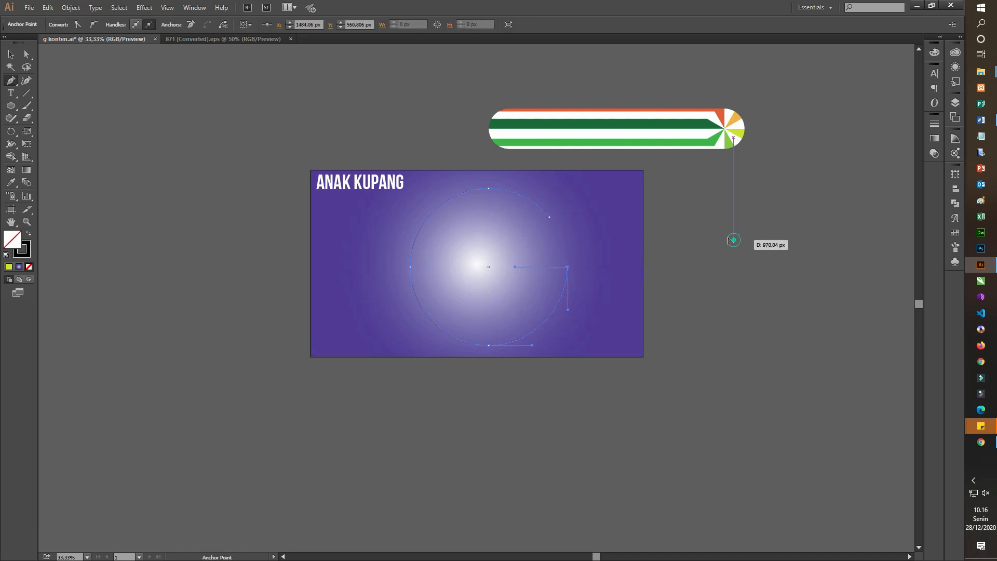
pyautogui.click(4, 52)
pyautogui.click(748, 310)
pyautogui.click(567, 269)
# Extend the arc's lower open end with the Pen tool, adding a straight horizontal crossbar inward to about X 1174 px to form a G
pyautogui.click(10, 80)
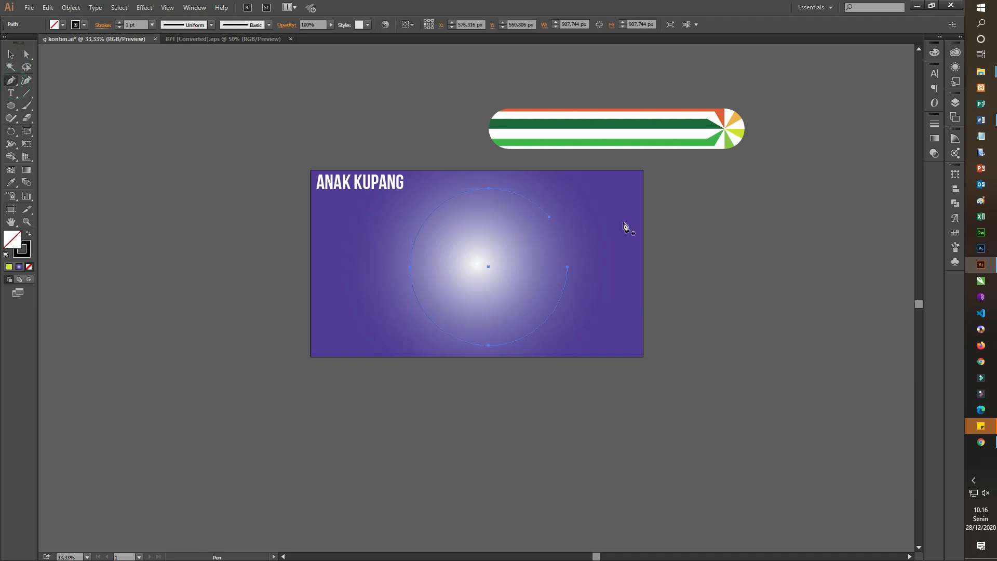
pyautogui.click(567, 268)
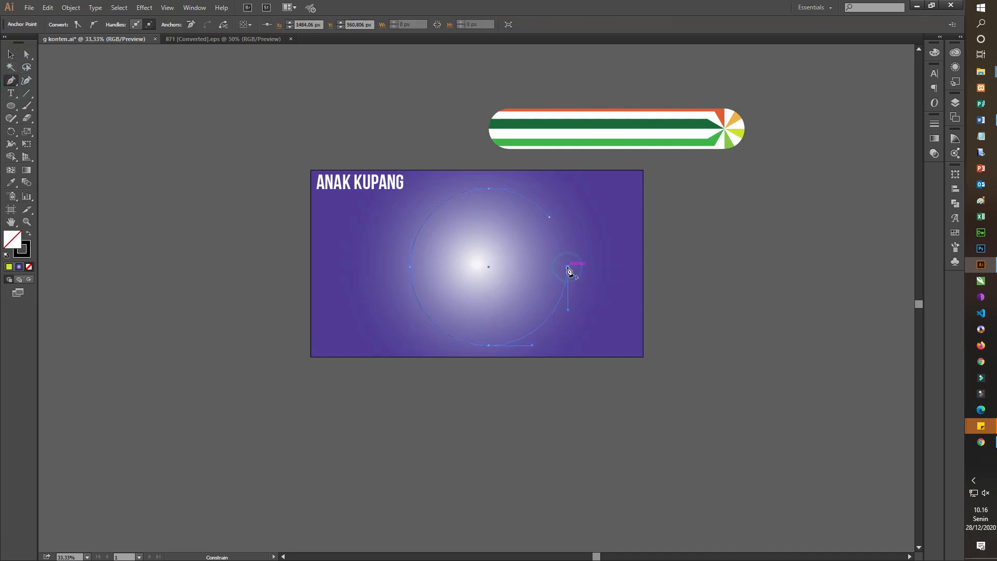
pyautogui.press('alt')
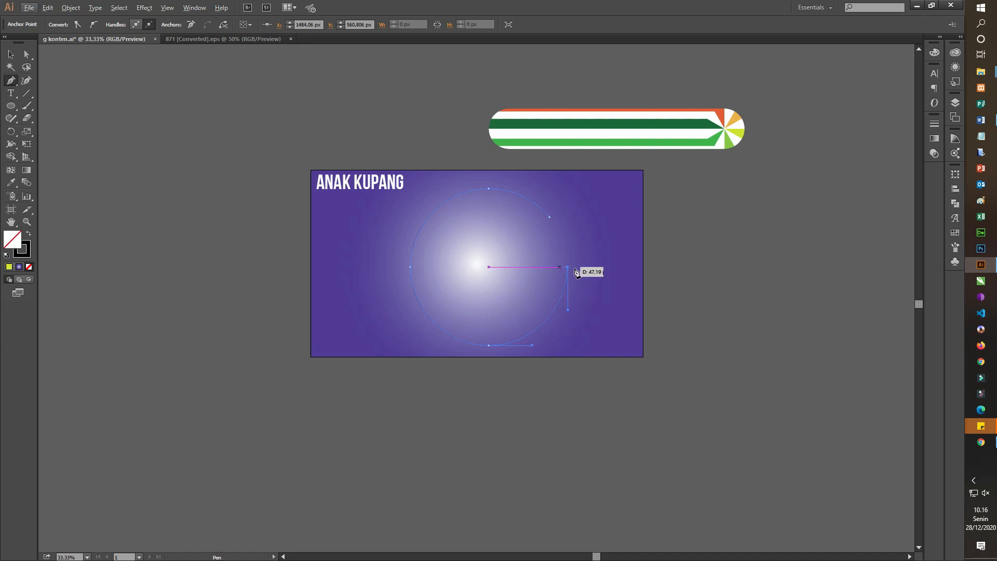
pyautogui.press('ctrl')
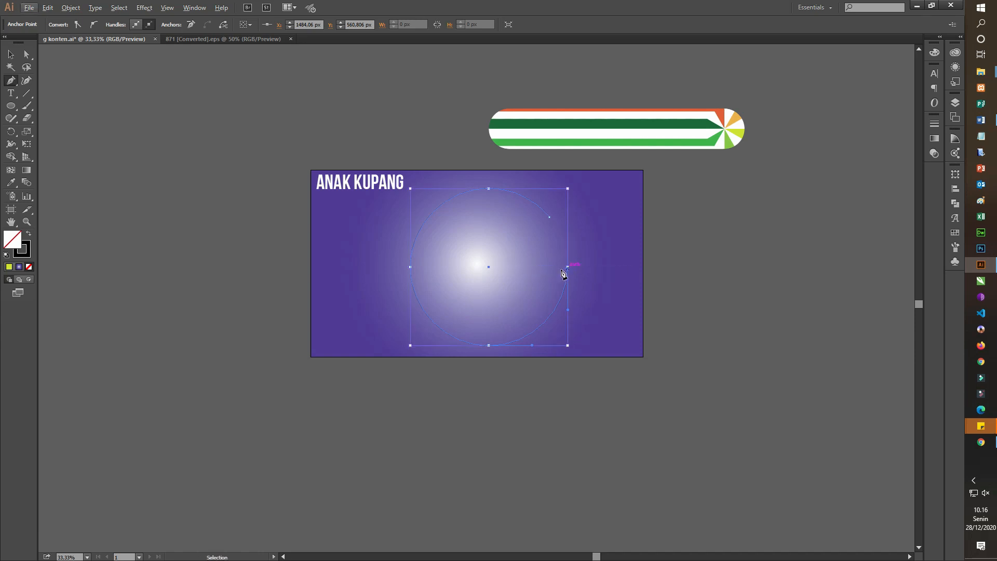
pyautogui.click(514, 267)
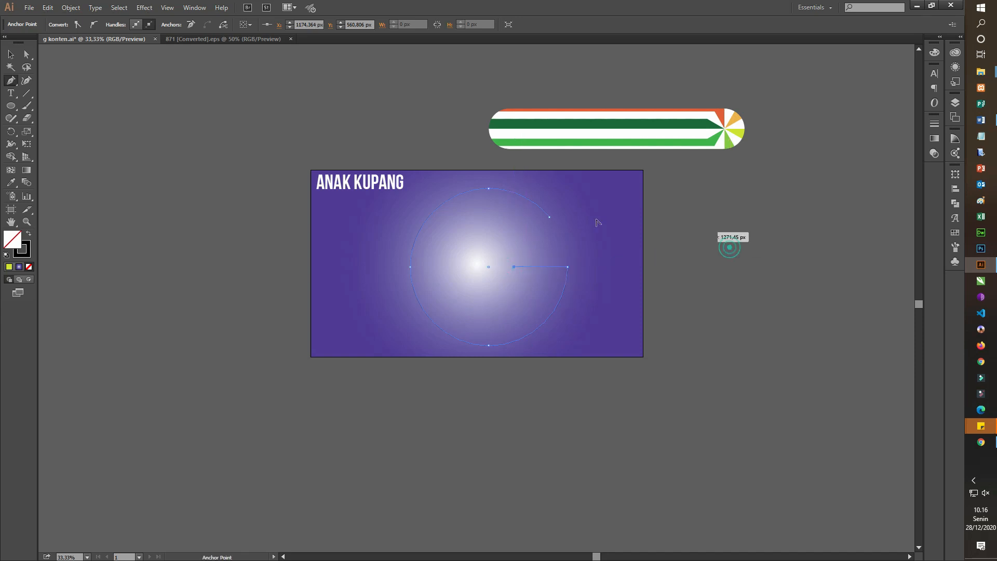
pyautogui.click(13, 58)
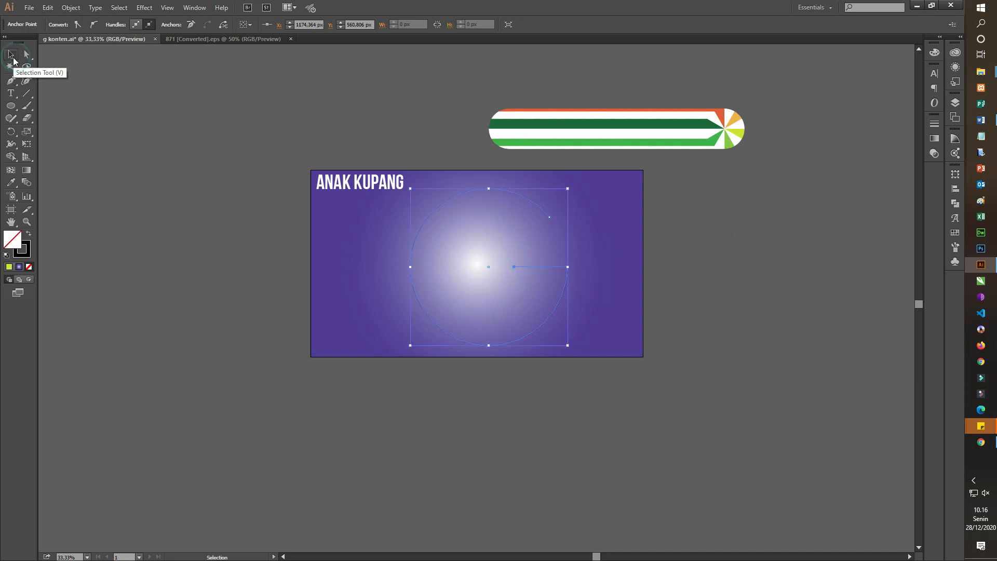
pyautogui.click(781, 329)
# Replace the striped tube blend's spine with the G-shaped path, and deselect the result
pyautogui.click(541, 266)
pyautogui.keyDown('shift'); pyautogui.click(570, 127); pyautogui.keyUp('shift')
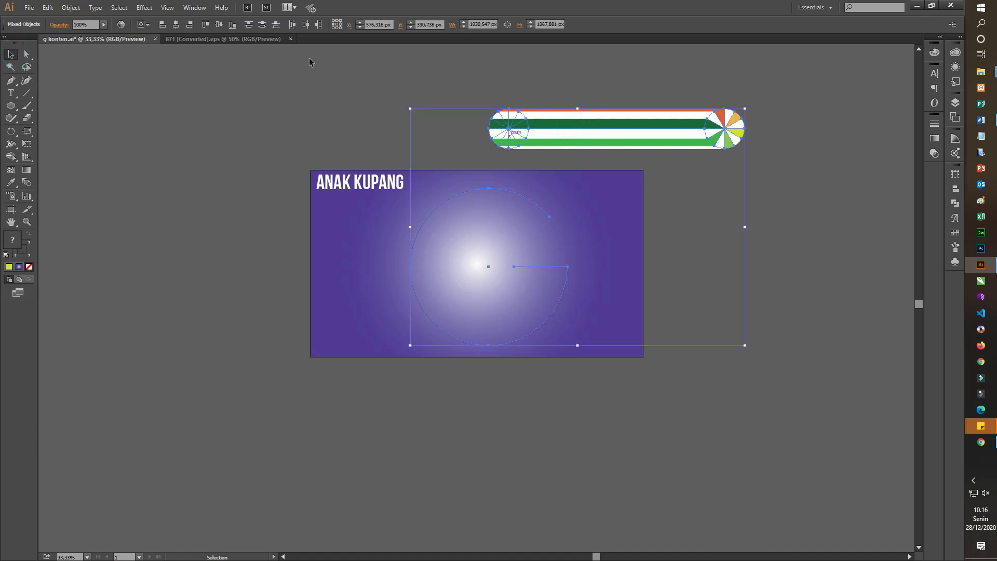
pyautogui.click(71, 7)
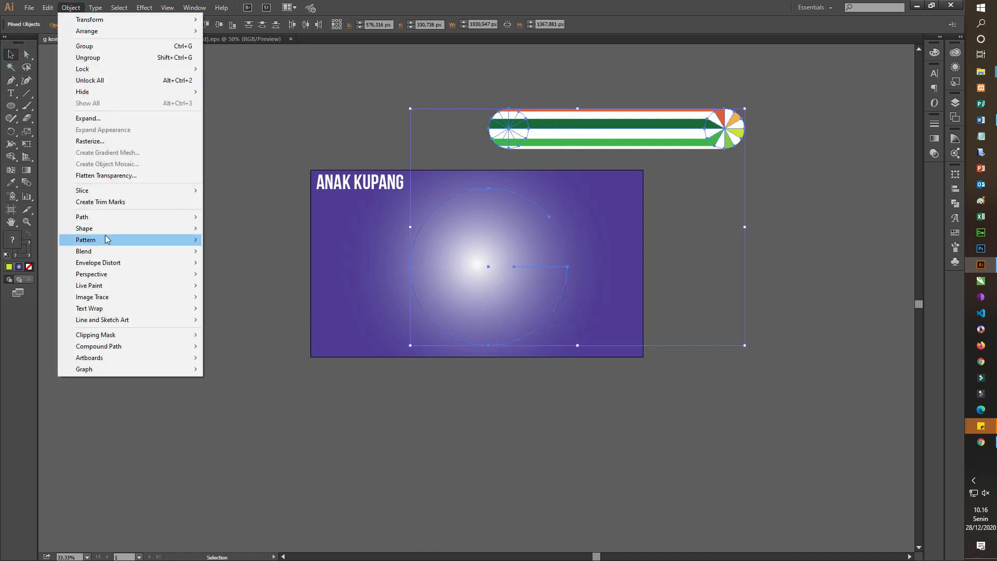
pyautogui.moveTo(99, 252)
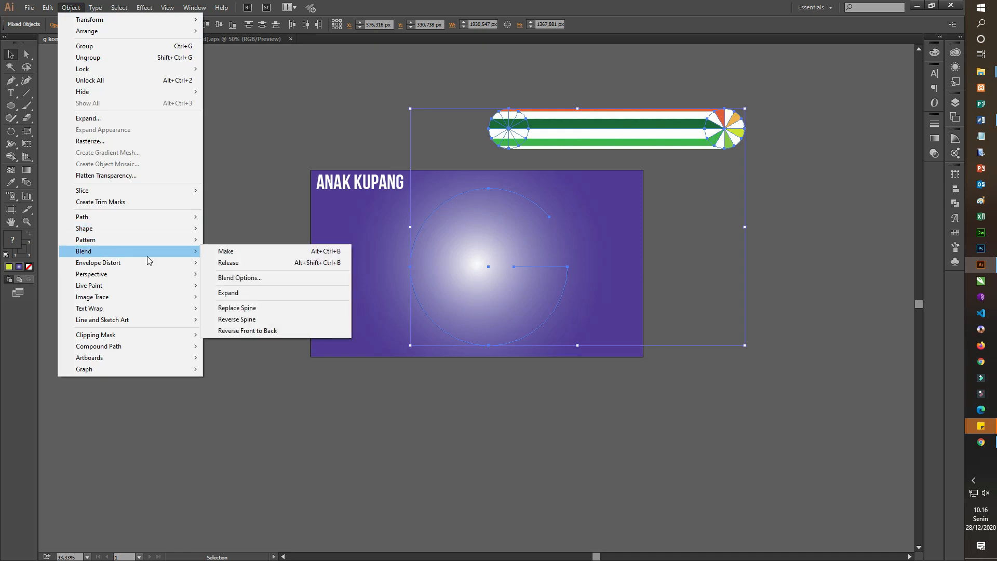
pyautogui.click(268, 307)
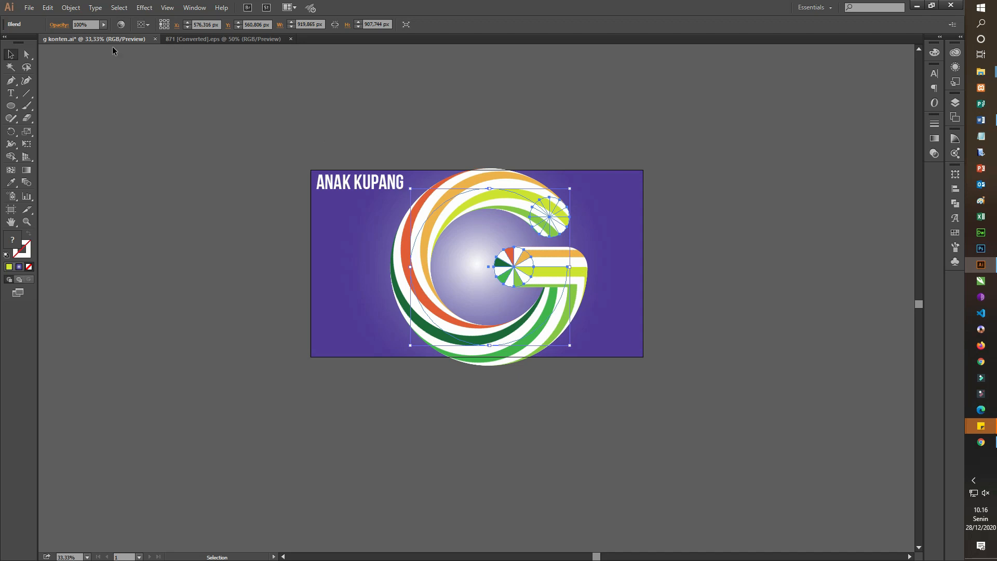
pyautogui.click(66, 12)
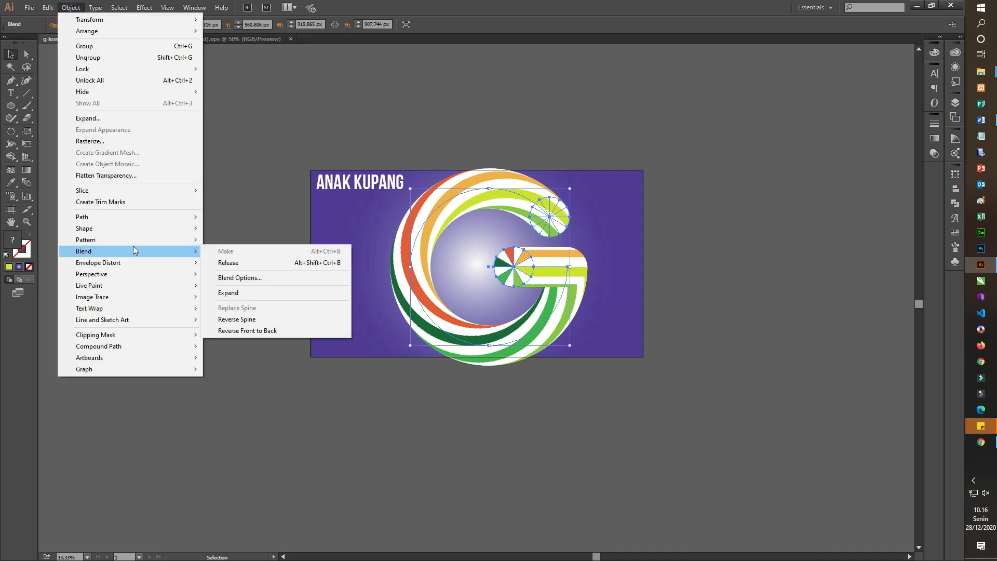
pyautogui.click(743, 305)
pyautogui.click(742, 304)
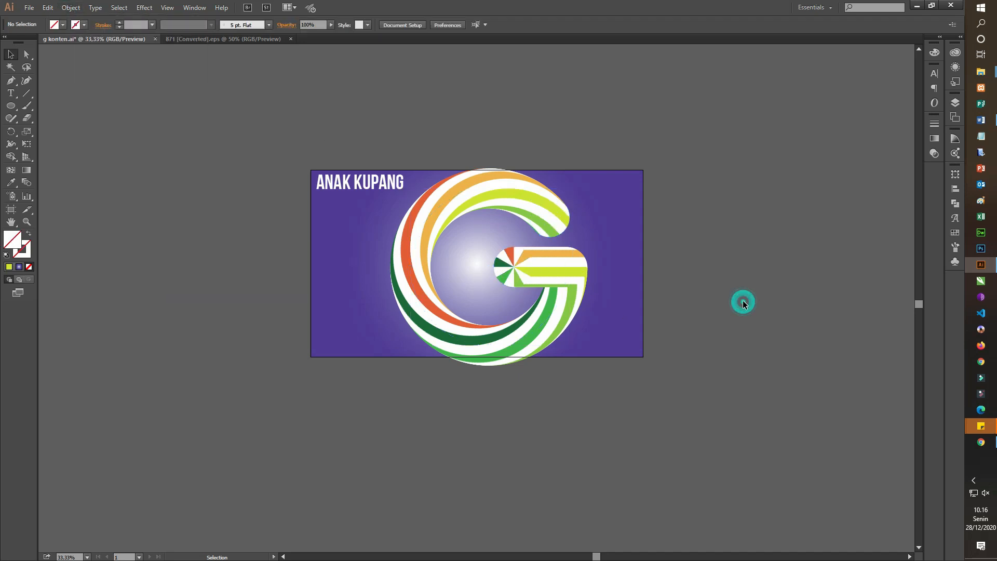
# Scale the striped G down about its centre to roughly 675 x 666 px
pyautogui.click(522, 269)
pyautogui.click(740, 292)
pyautogui.click(555, 267)
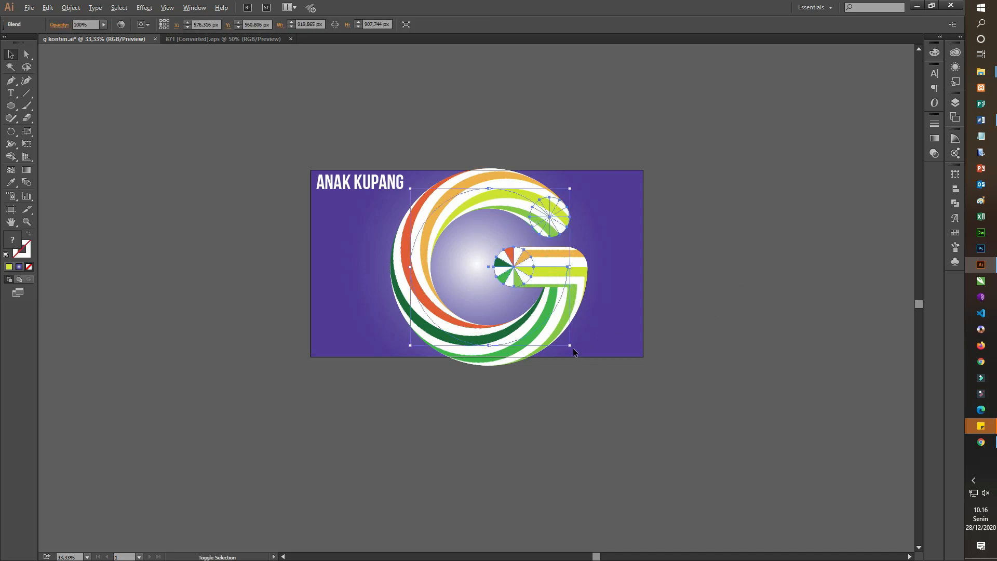
pyautogui.moveTo(571, 347); pyautogui.dragTo(569, 322)
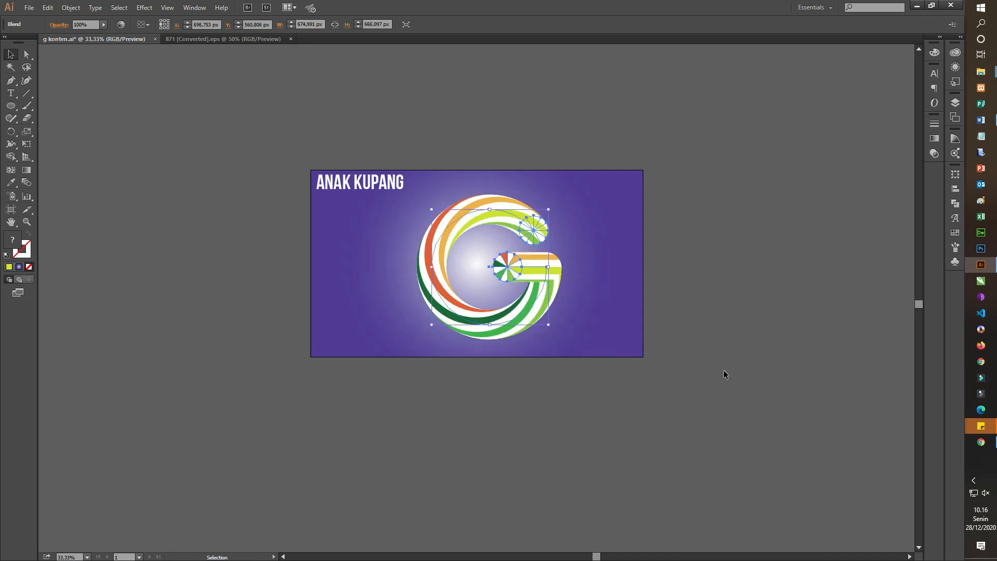
pyautogui.click(733, 367)
# Reposition the striped G slightly further left around the artboard's middle and enlarge it slightly within the artboard
pyautogui.moveTo(538, 270); pyautogui.dragTo(476, 258)
pyautogui.moveTo(515, 318); pyautogui.dragTo(525, 330)
pyautogui.click(761, 298)
pyautogui.moveTo(490, 259); pyautogui.dragTo(509, 269)
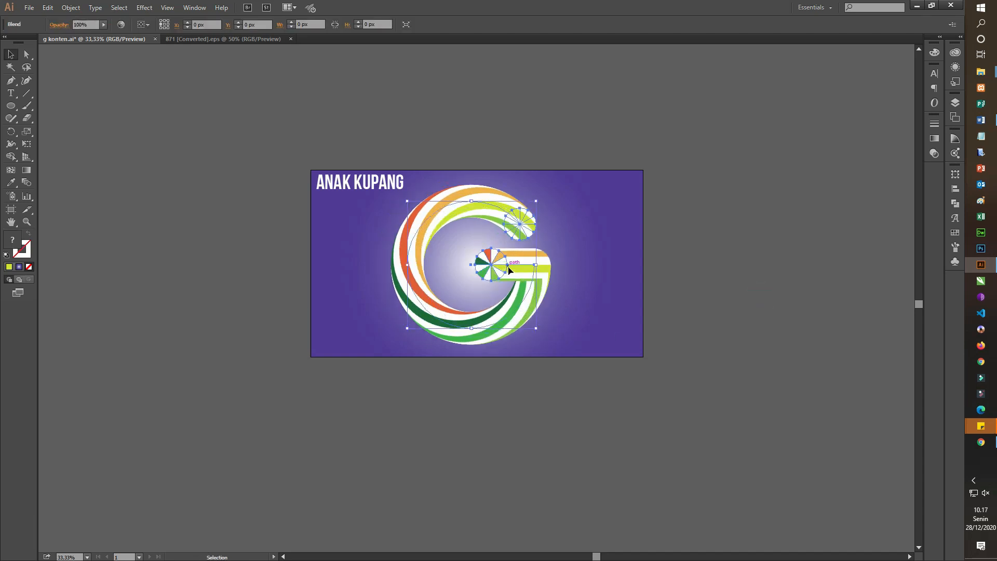
pyautogui.click(730, 287)
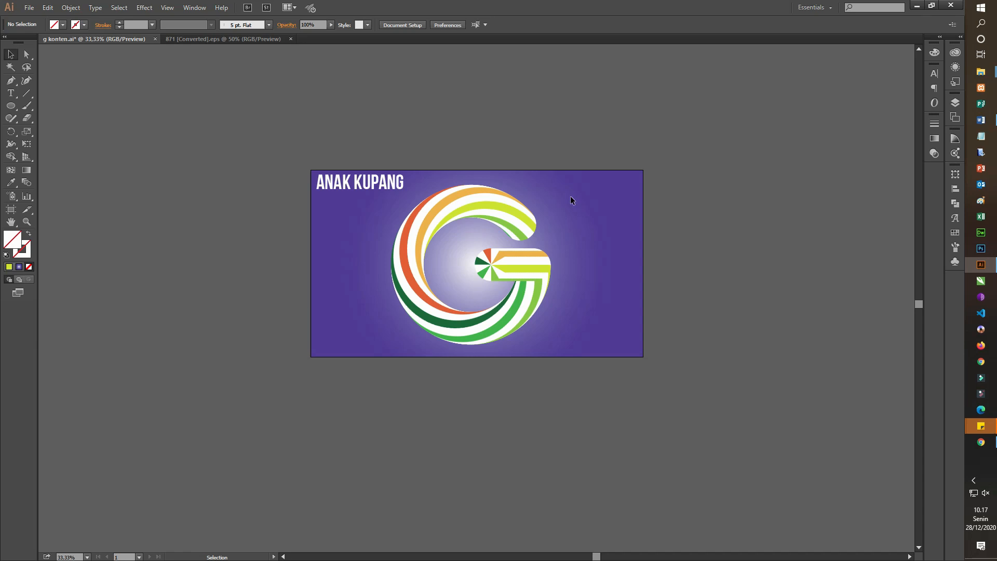
pyautogui.scroll(2, 487, 213)
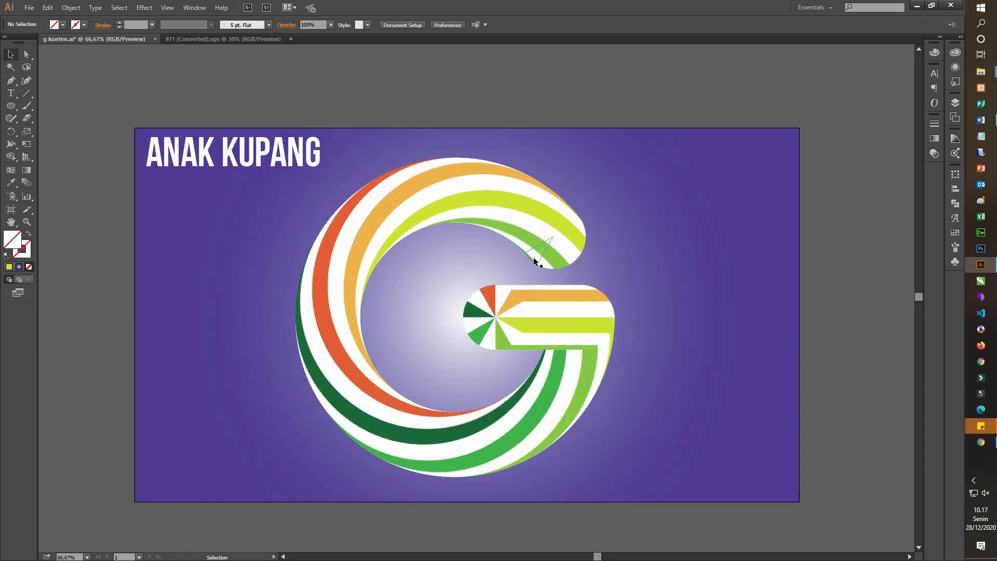
pyautogui.scroll(-1, 535, 260)
pyautogui.scroll(-1, 406, 279)
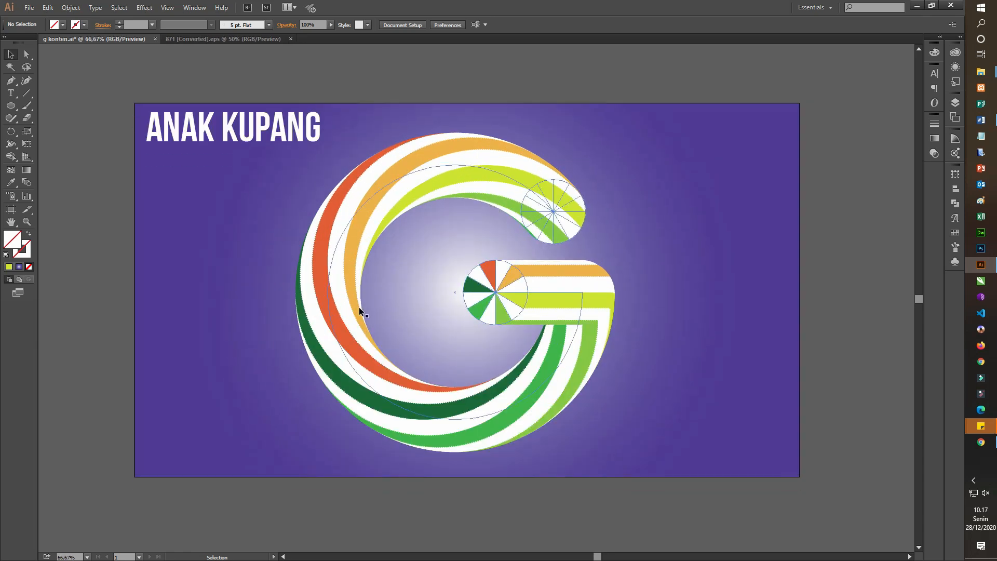